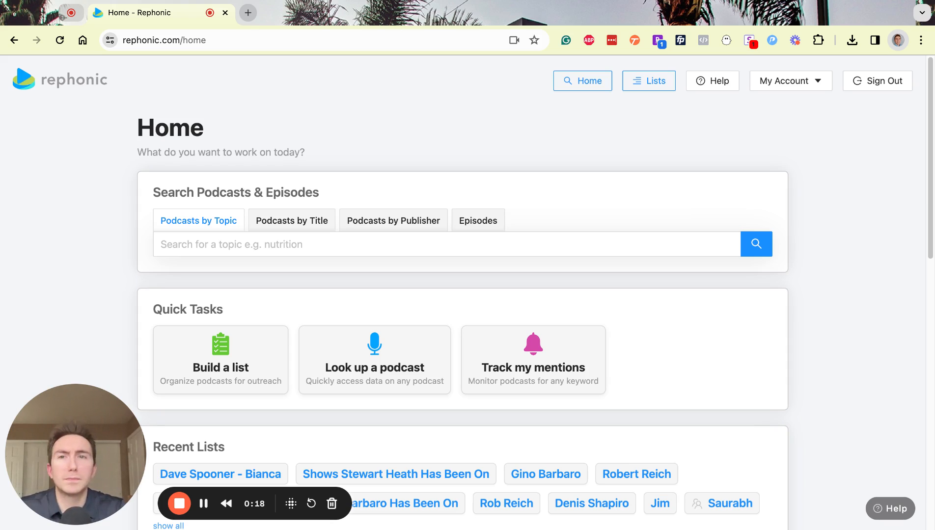
- Run a topic search for the quoted phrase "real estate investing"
click(216, 241)
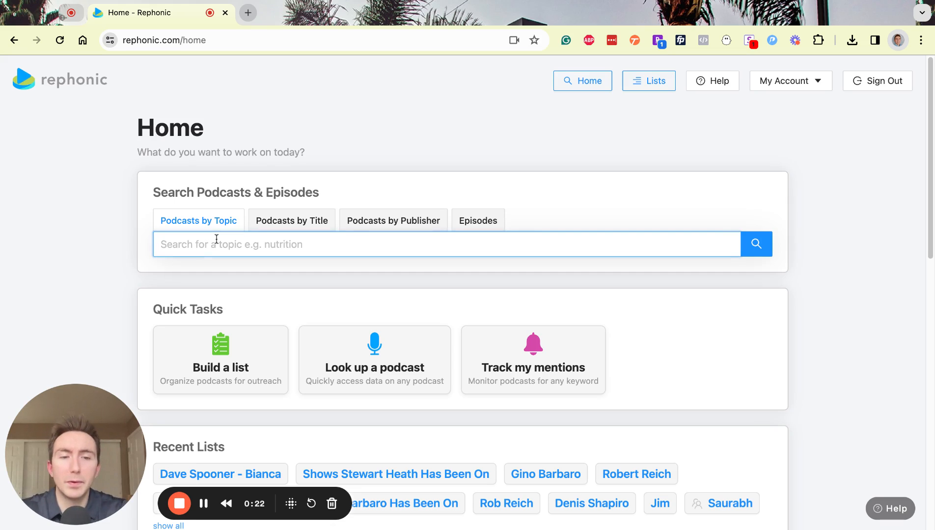
text(")
key(BackSpace)
text("r)
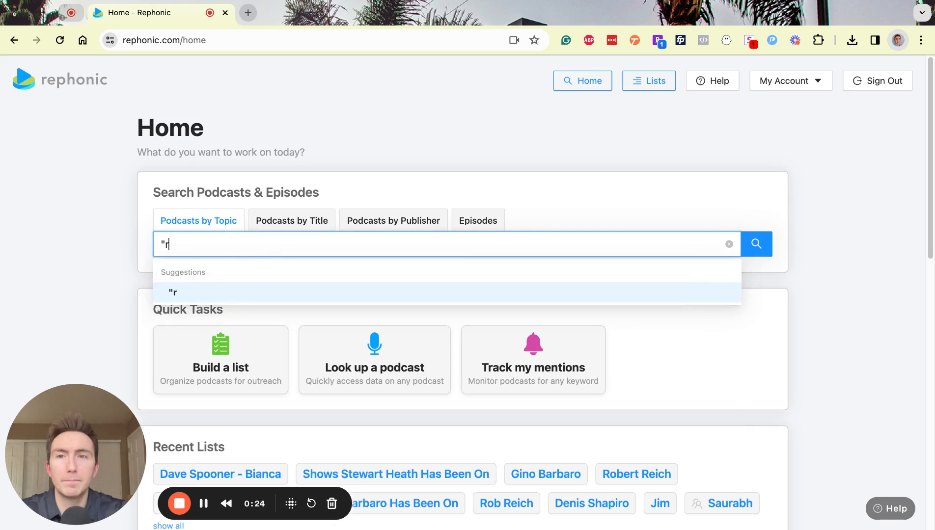
text(eal estate i)
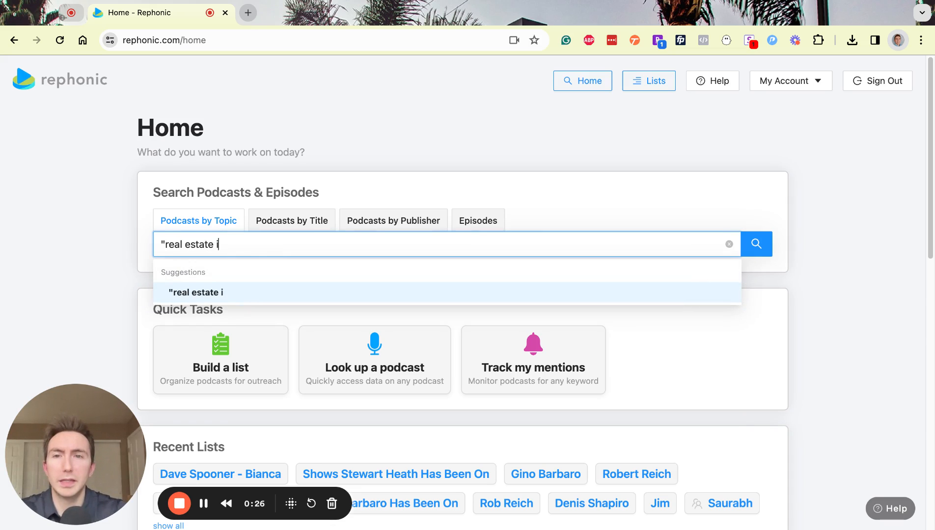
text(nvesting)
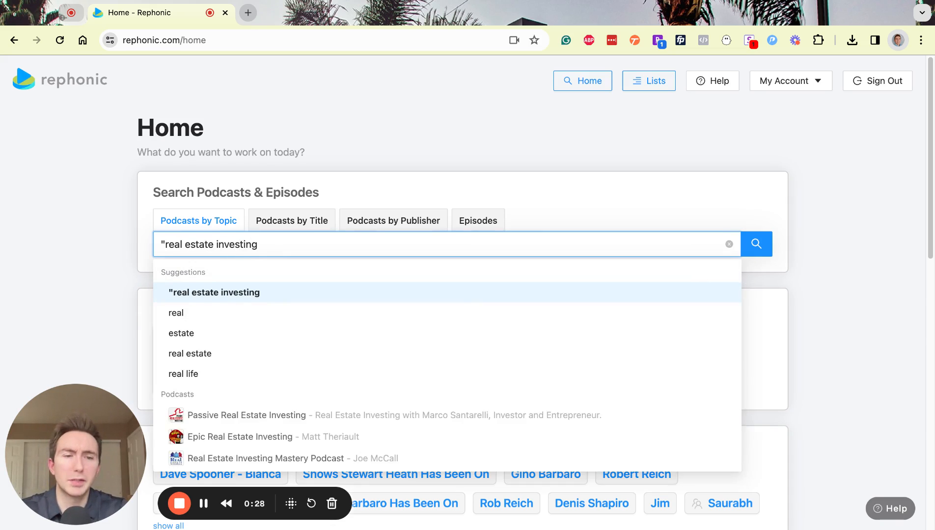
text(")
key(Return)
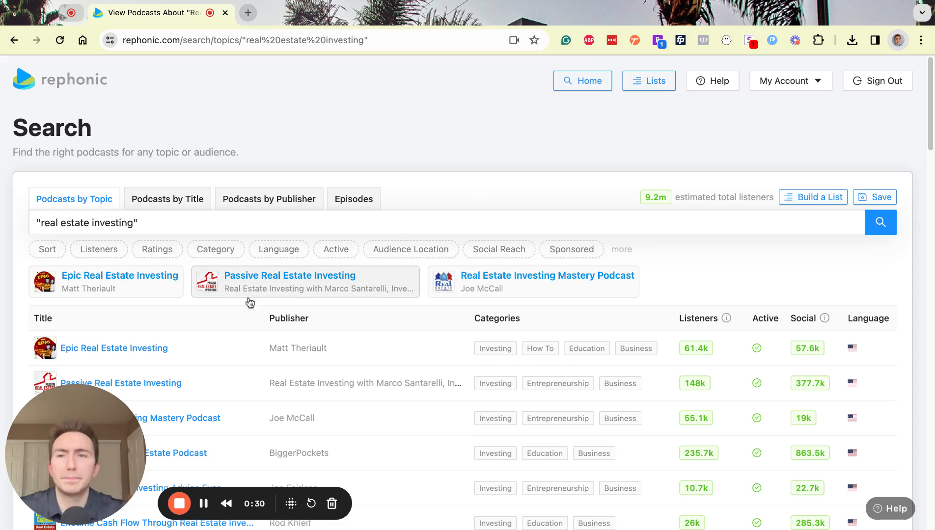
double_click(648, 196)
click(694, 178)
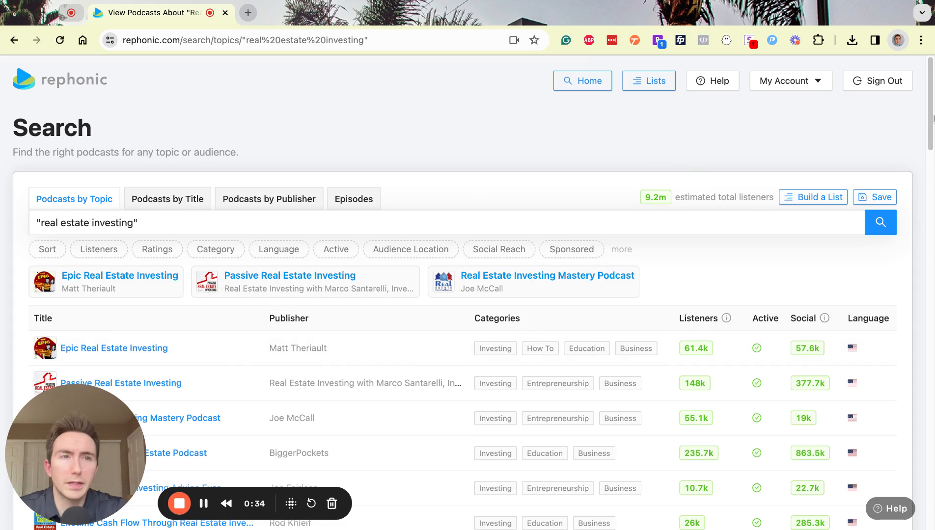
scroll(926, 138, down, 1)
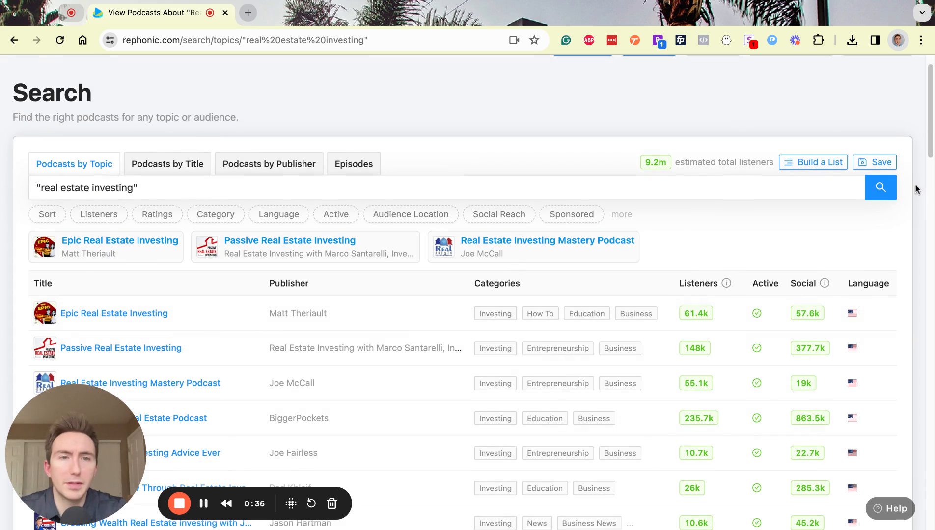
scroll(929, 158, down, 5)
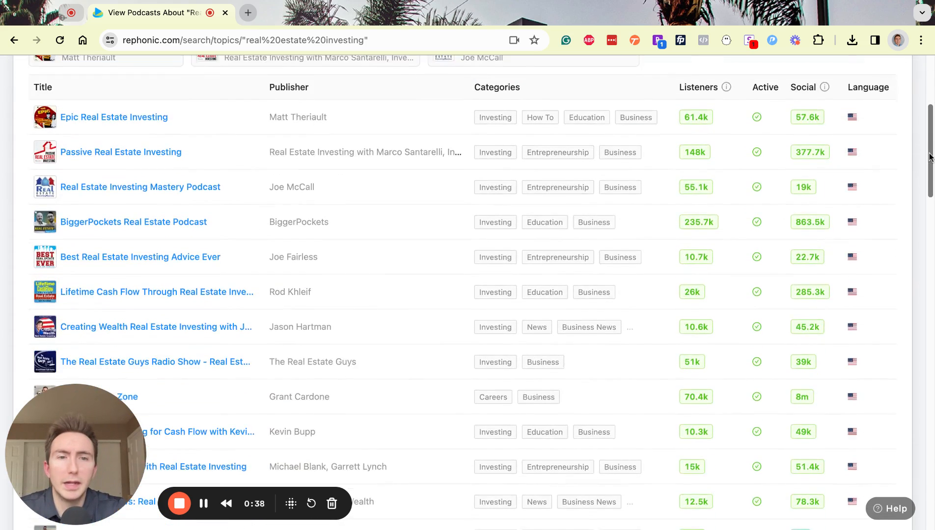
scroll(930, 157, down, 5)
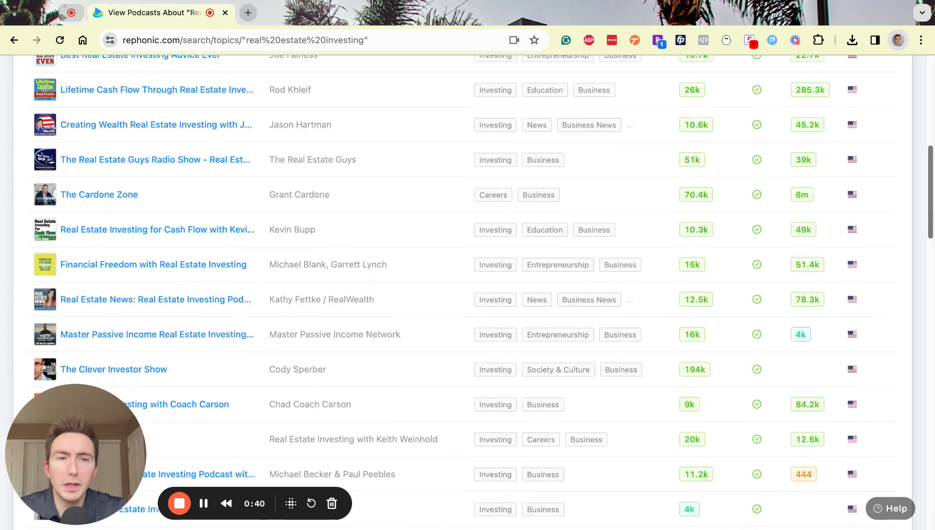
scroll(483, 293, down, 6)
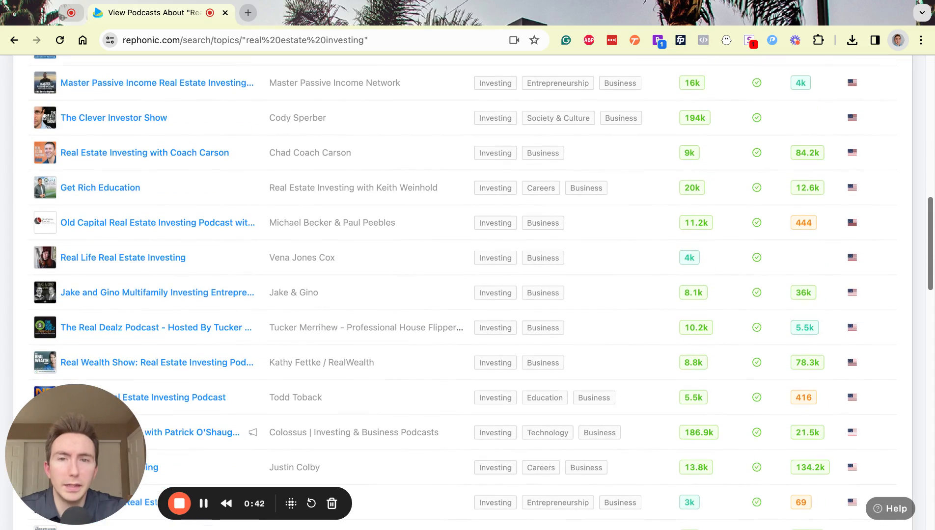
scroll(484, 292, up, 15)
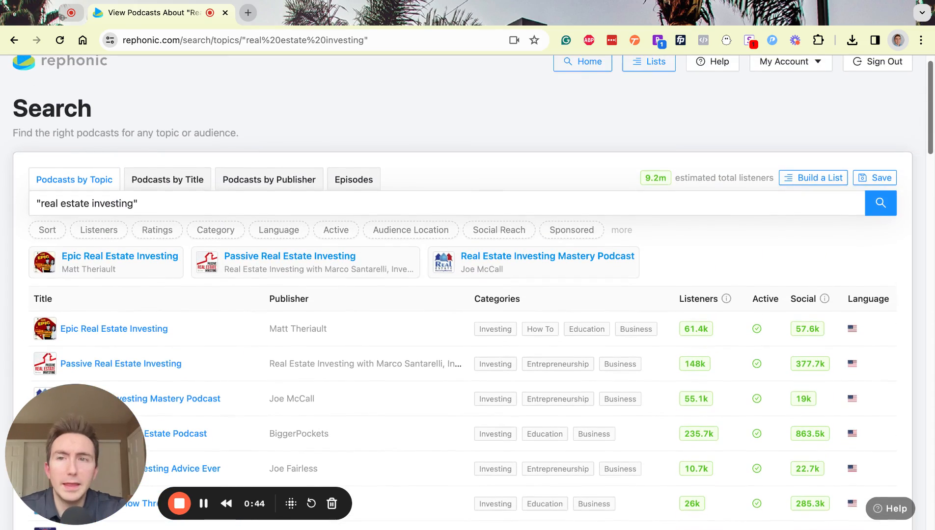
- Sort the real estate investing podcast results by Newest
click(43, 231)
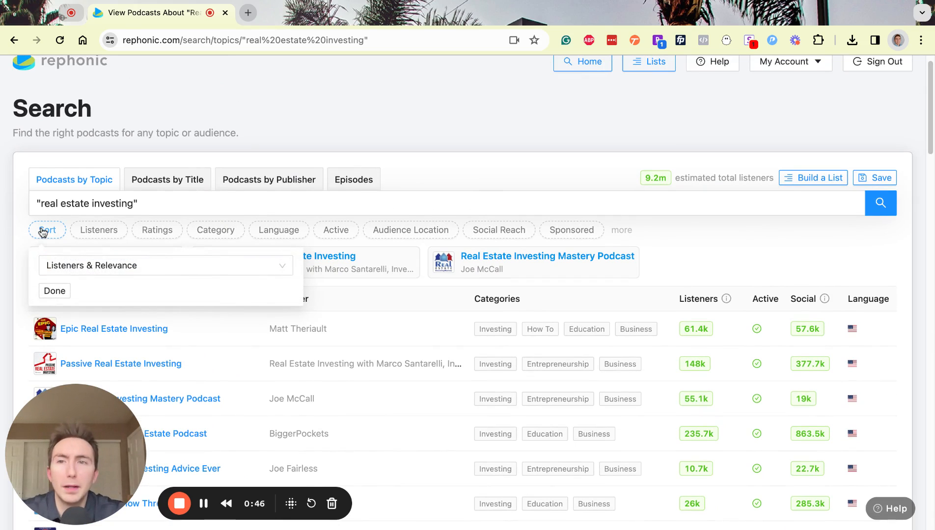
click(76, 266)
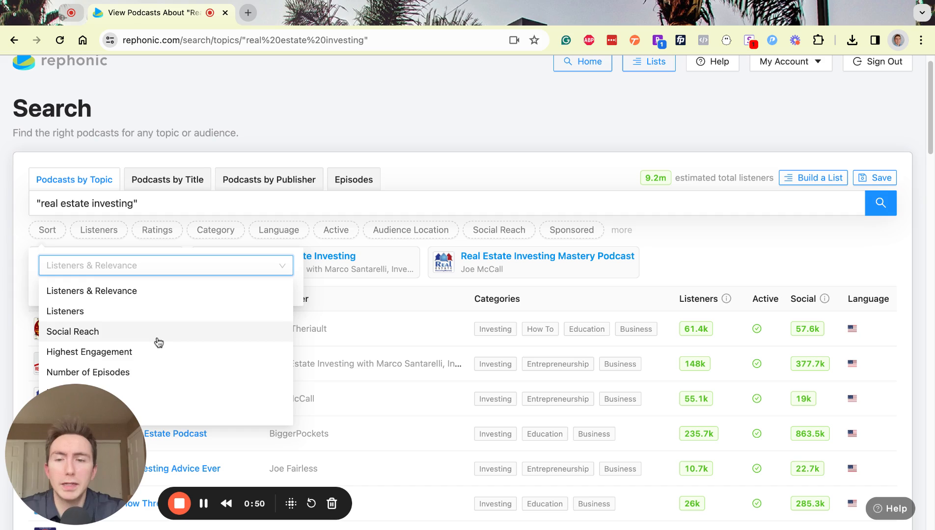
scroll(158, 343, up, 1)
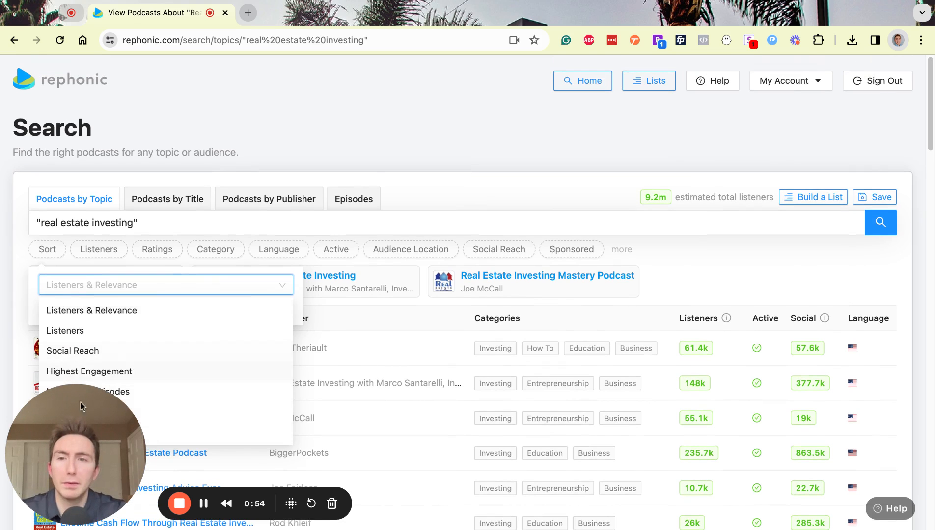
drag(88, 409, 395, 409)
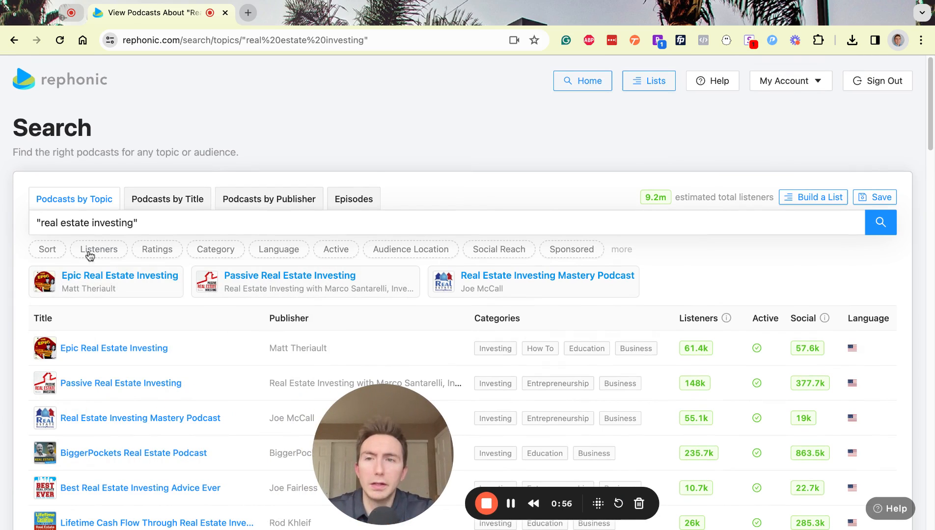
click(47, 249)
click(72, 286)
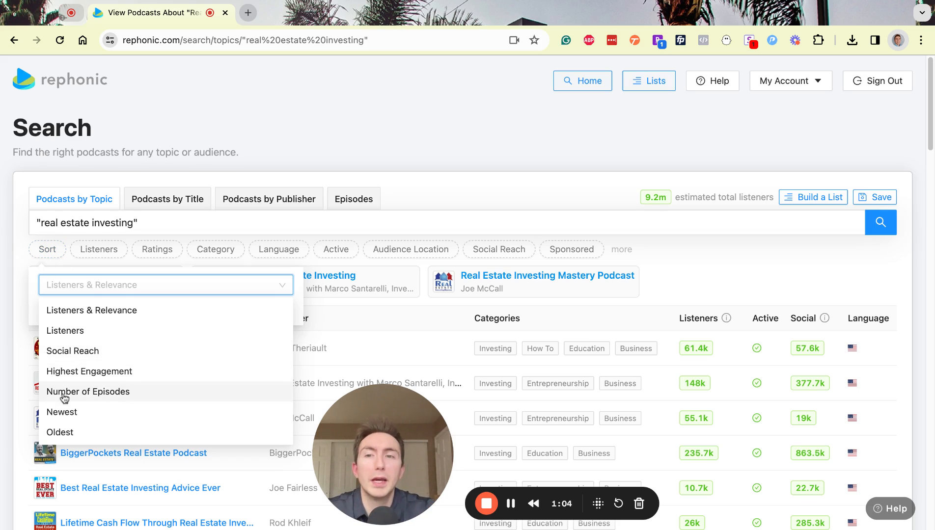
click(66, 418)
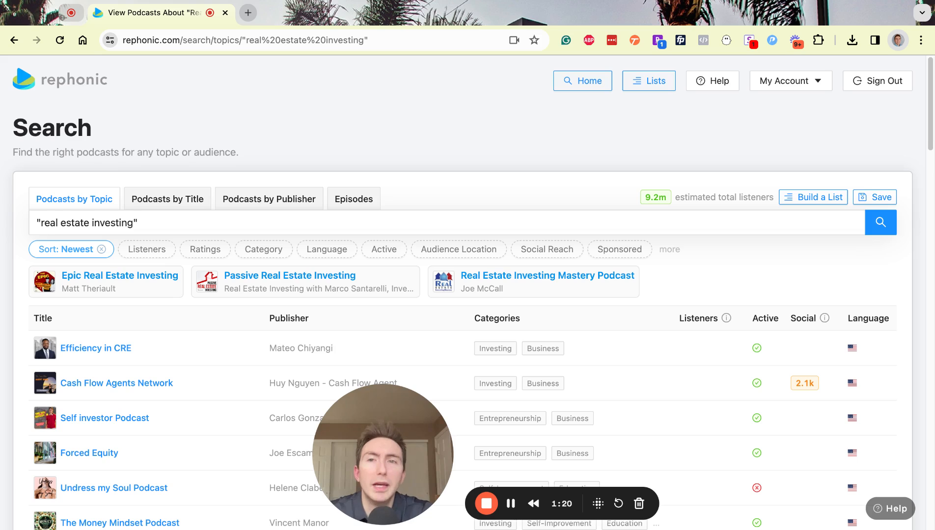
- Filter results to Episodes 10+, Ratings 25+ and Listeners 1k+ per episode
click(670, 252)
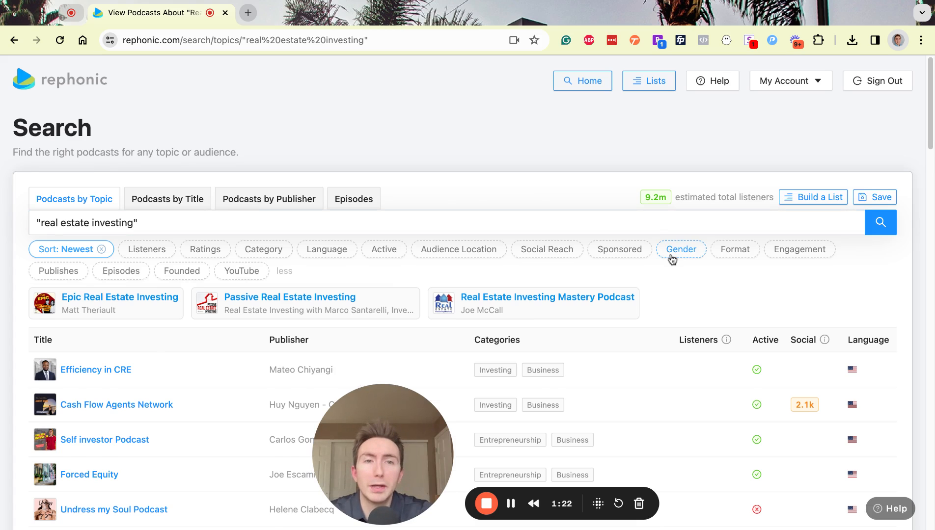
click(124, 272)
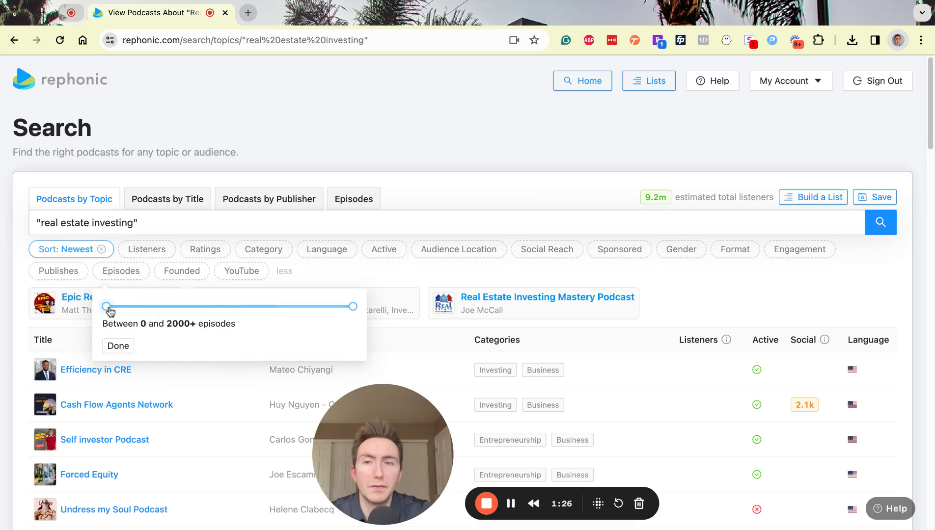
drag(106, 307, 107, 307)
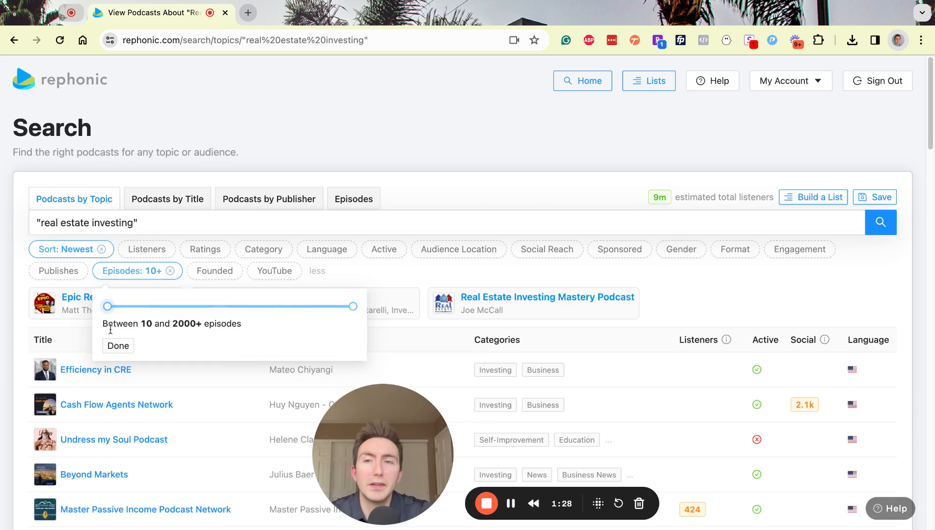
click(115, 347)
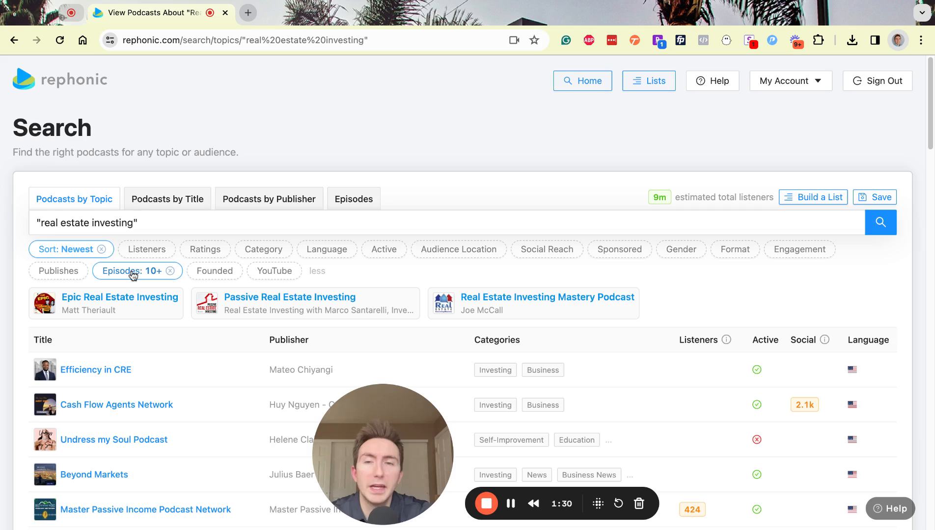
click(200, 251)
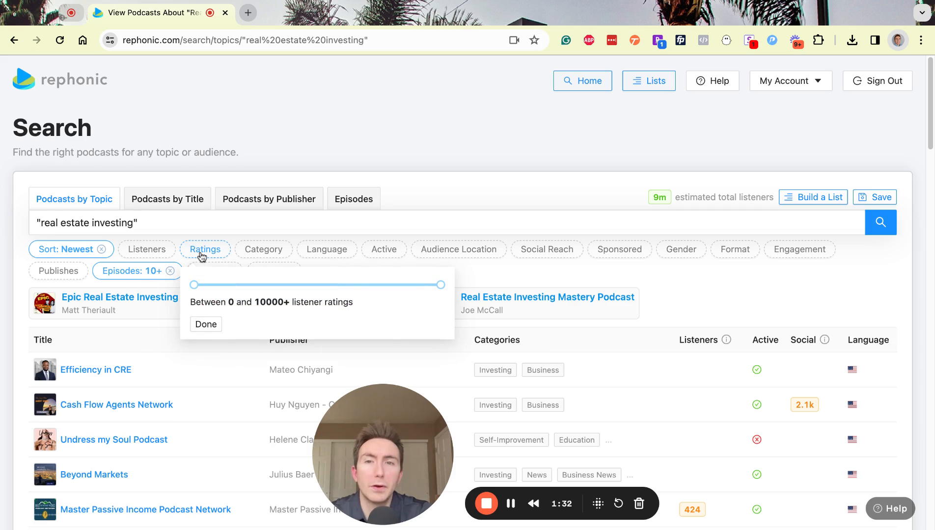
drag(201, 286, 197, 288)
click(205, 325)
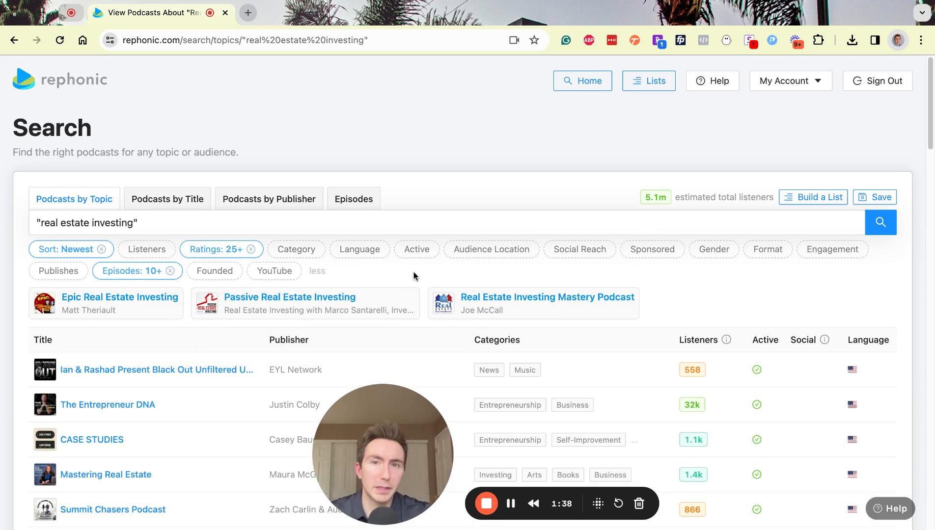
click(153, 250)
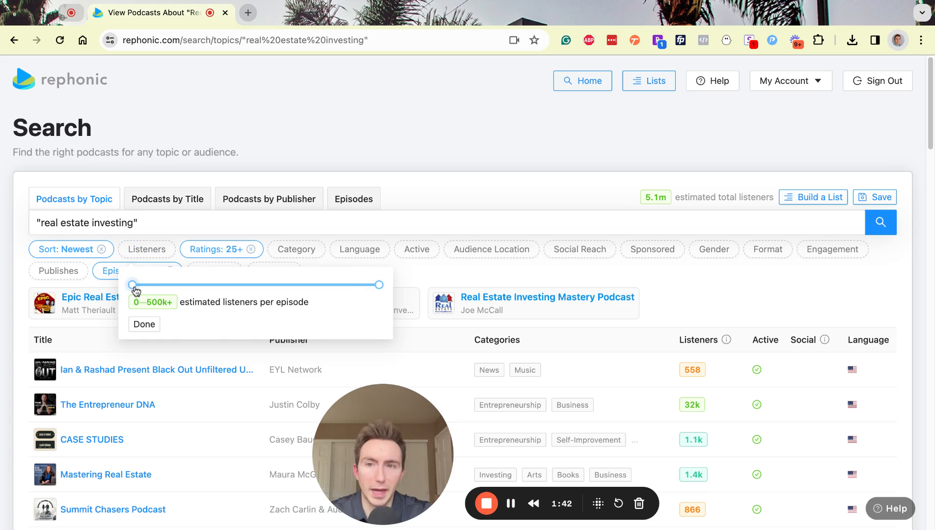
drag(135, 290, 137, 290)
click(144, 325)
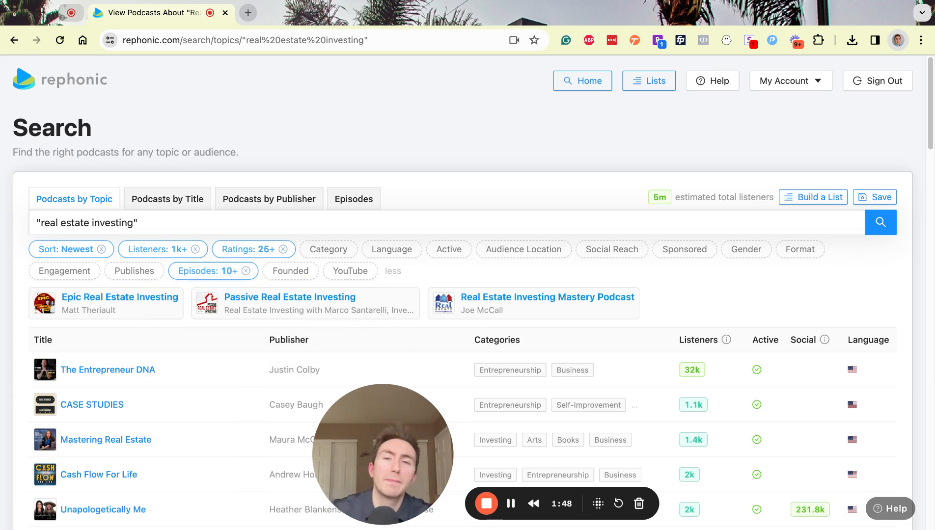
- Keep only English podcasts active in the last 45 days
click(453, 250)
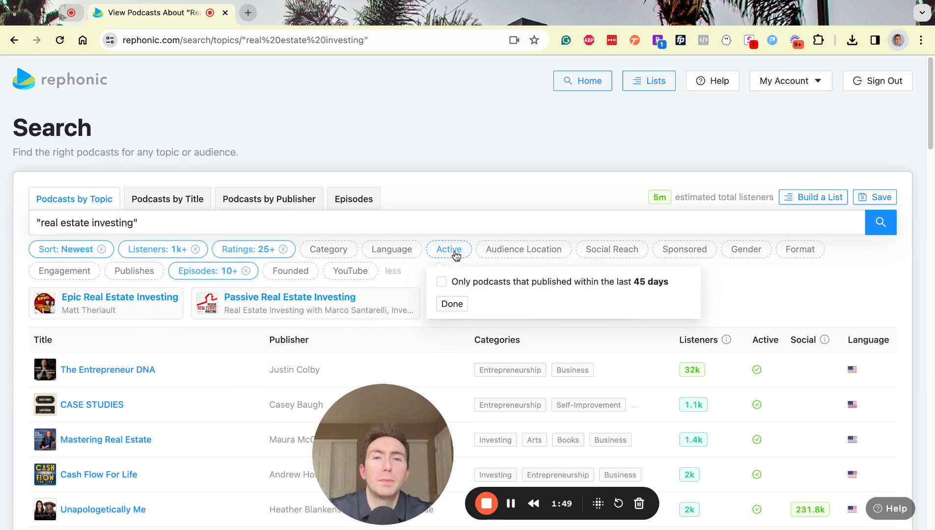
click(441, 283)
click(451, 304)
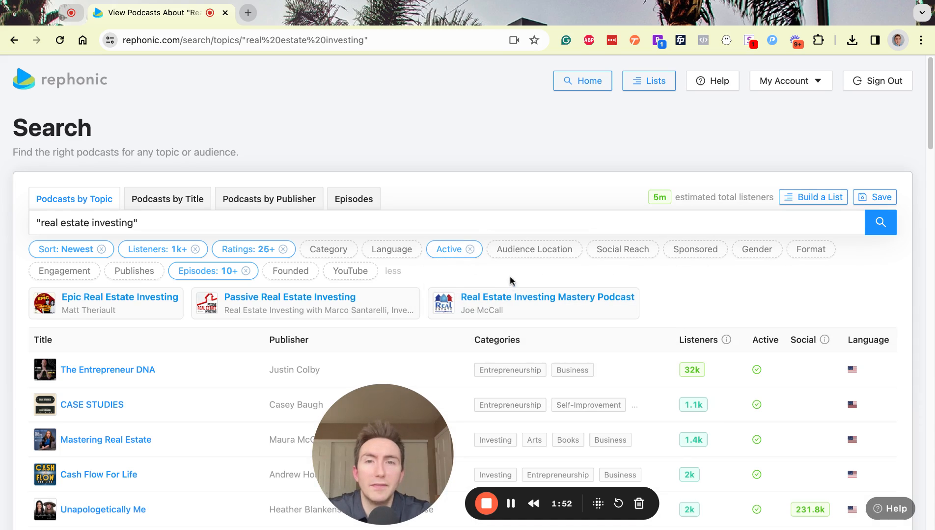
click(402, 252)
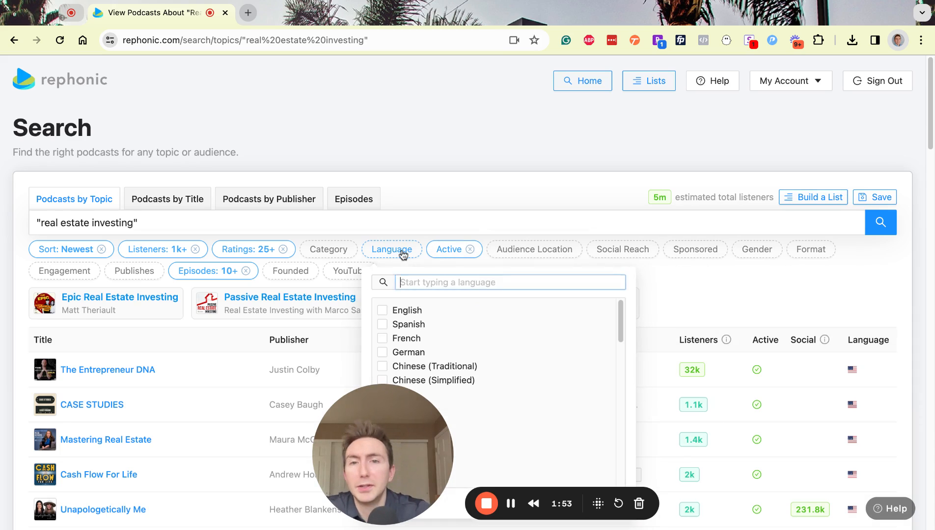
click(383, 311)
click(717, 278)
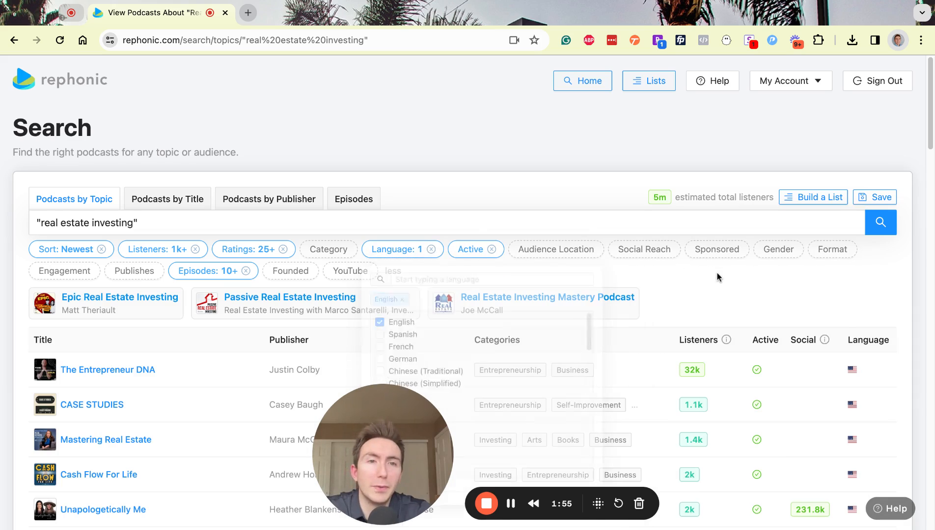
- Limit results to Guests or Interviews format with a United States audience
click(768, 255)
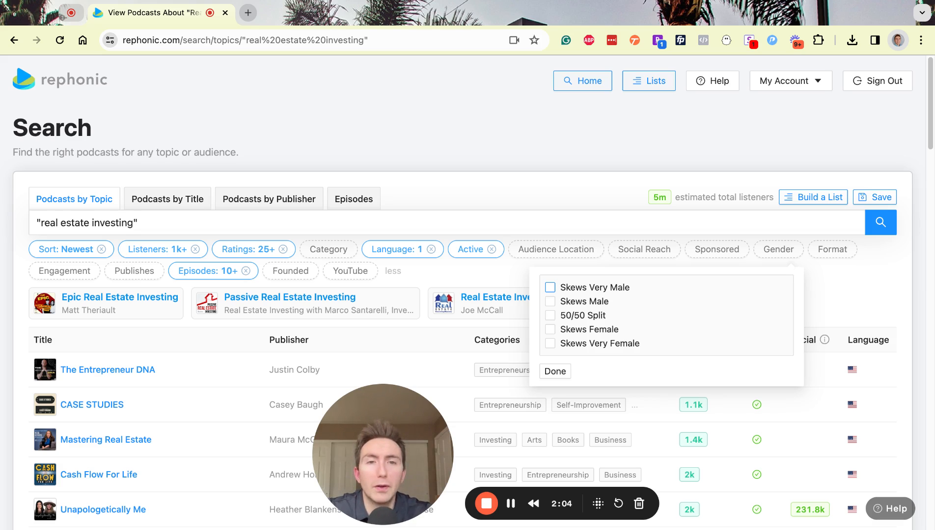
click(844, 281)
click(838, 251)
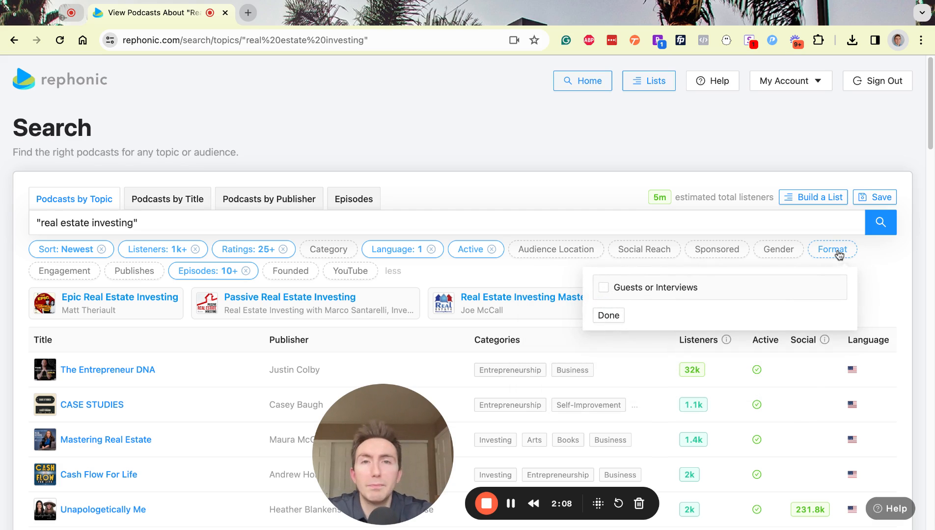
click(605, 289)
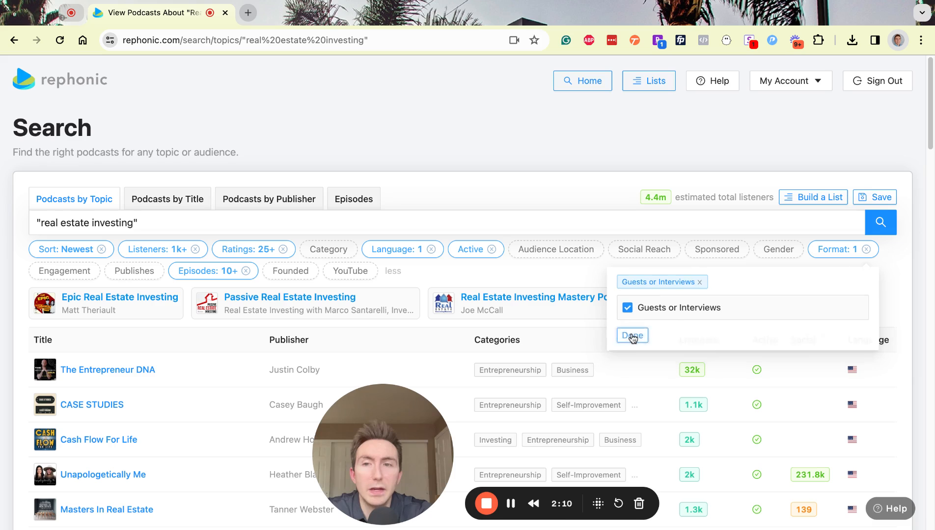
click(633, 336)
click(643, 252)
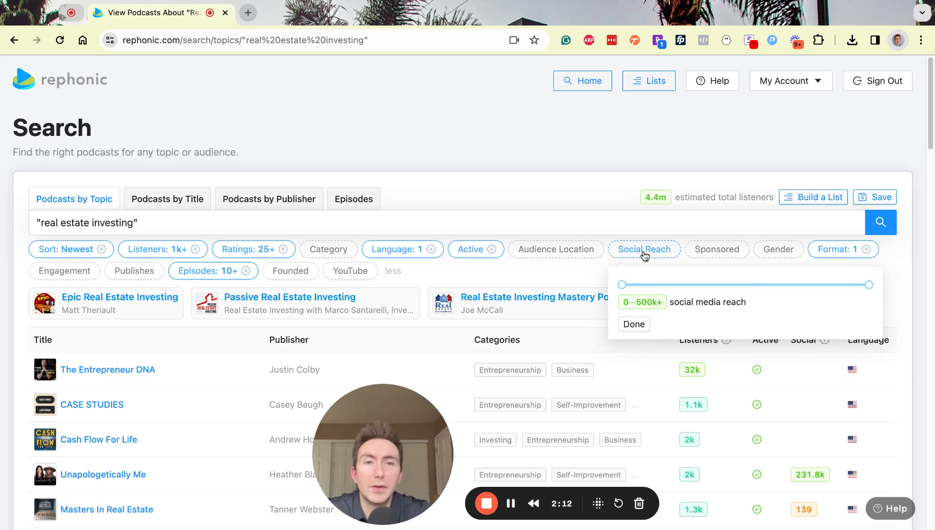
click(578, 271)
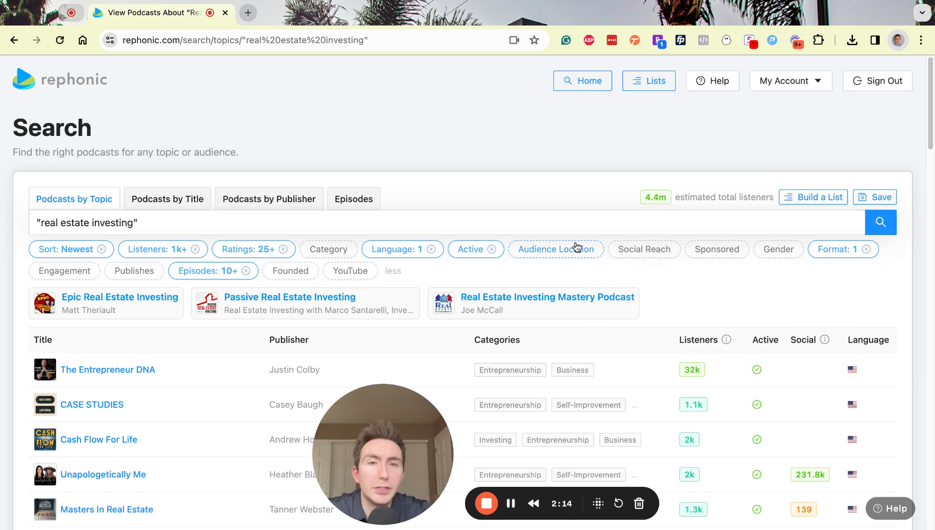
click(577, 248)
click(549, 310)
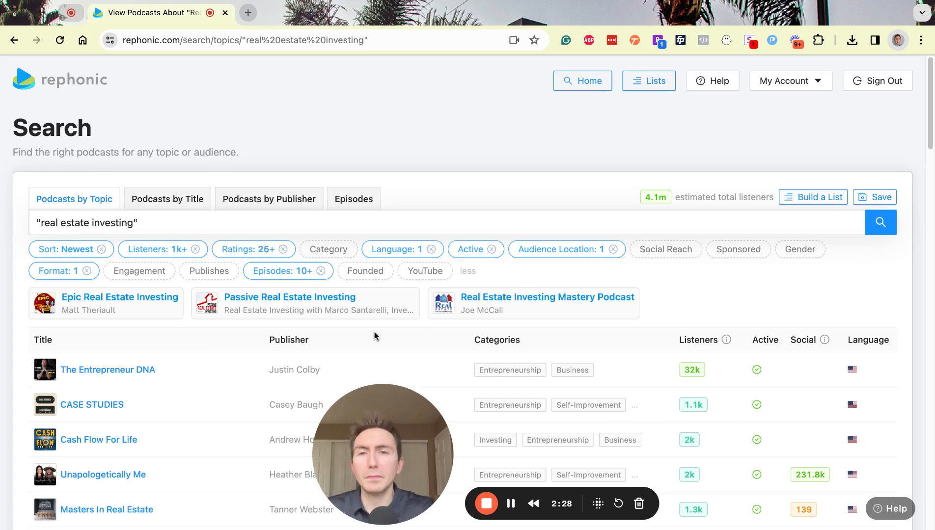
- Restrict the results to the Business / Investing category
click(332, 252)
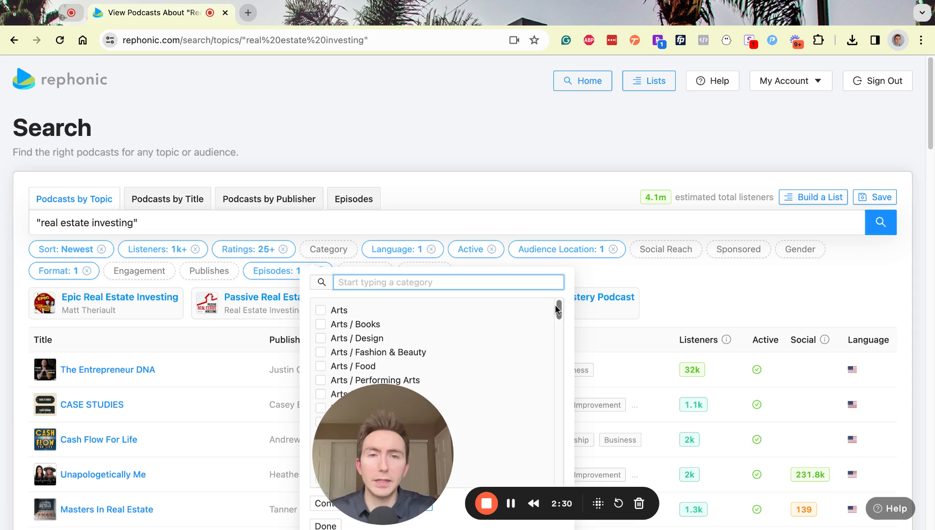
scroll(557, 308, down, 5)
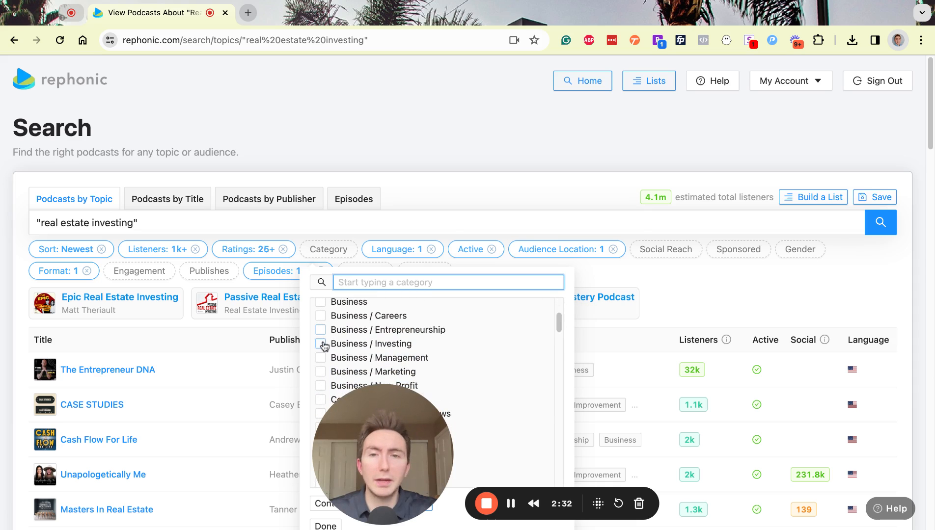
click(320, 344)
click(499, 196)
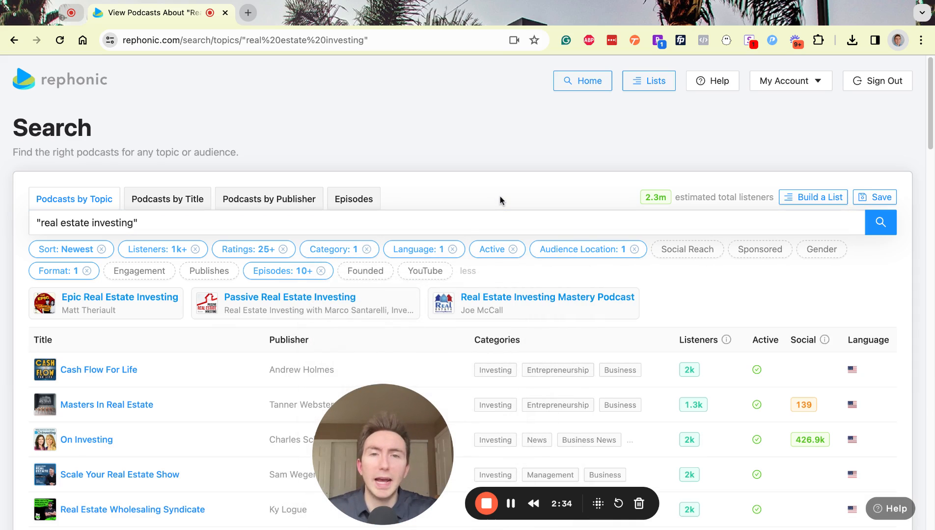
- Keep only podcasts that publish daily
click(754, 252)
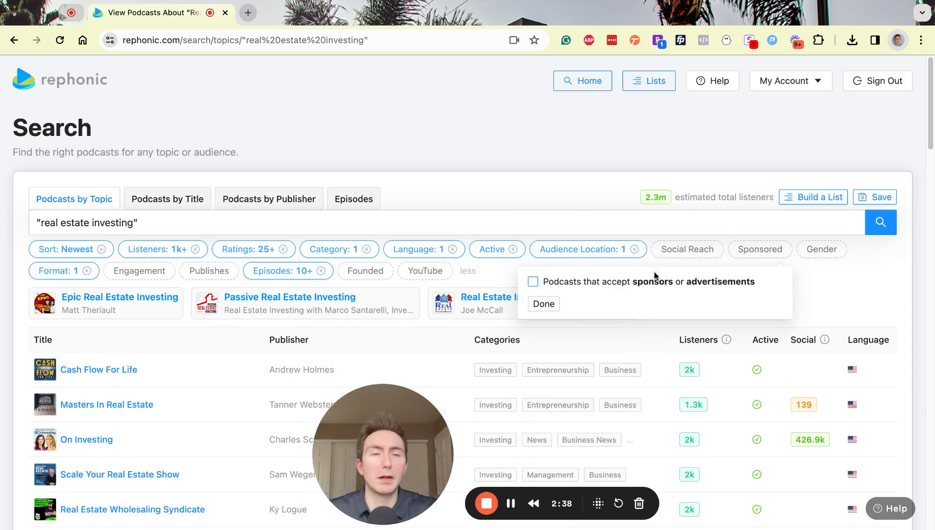
click(553, 193)
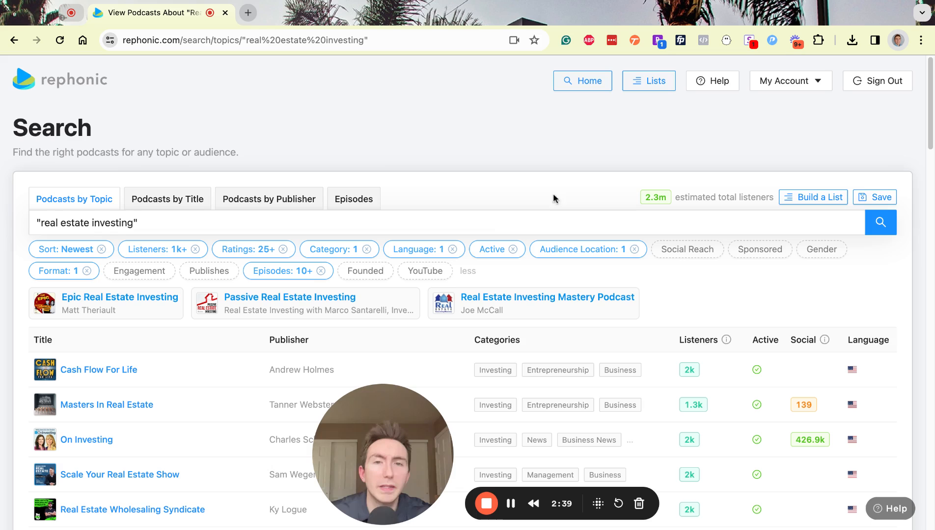
click(440, 275)
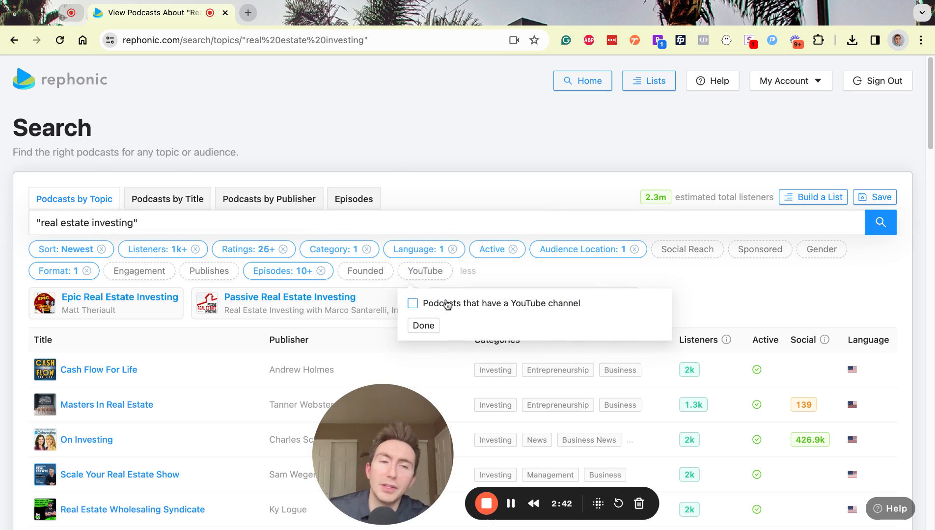
click(517, 281)
click(214, 278)
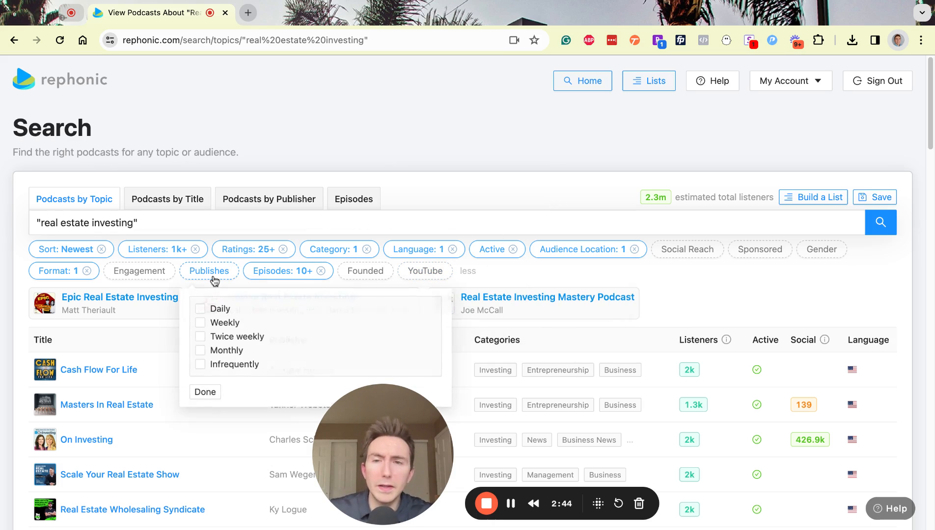
click(211, 308)
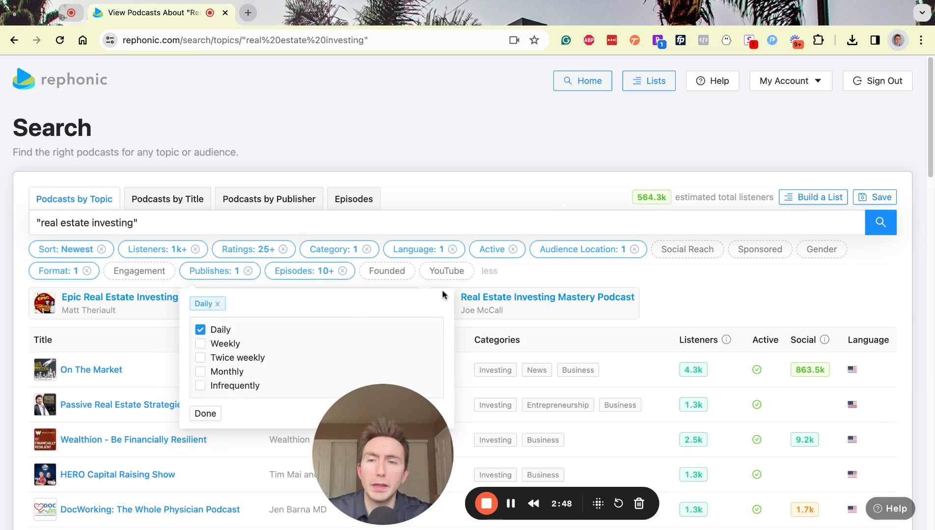
click(690, 289)
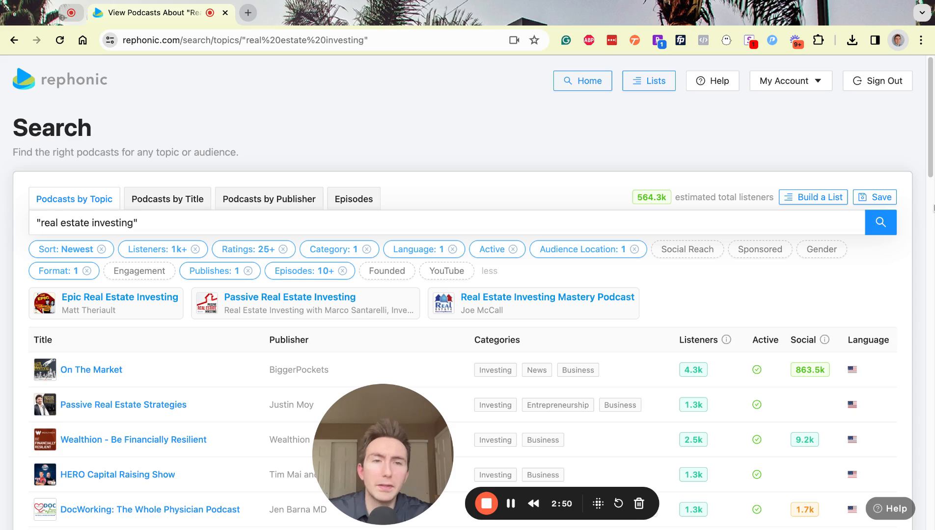
scroll(932, 181, down, 5)
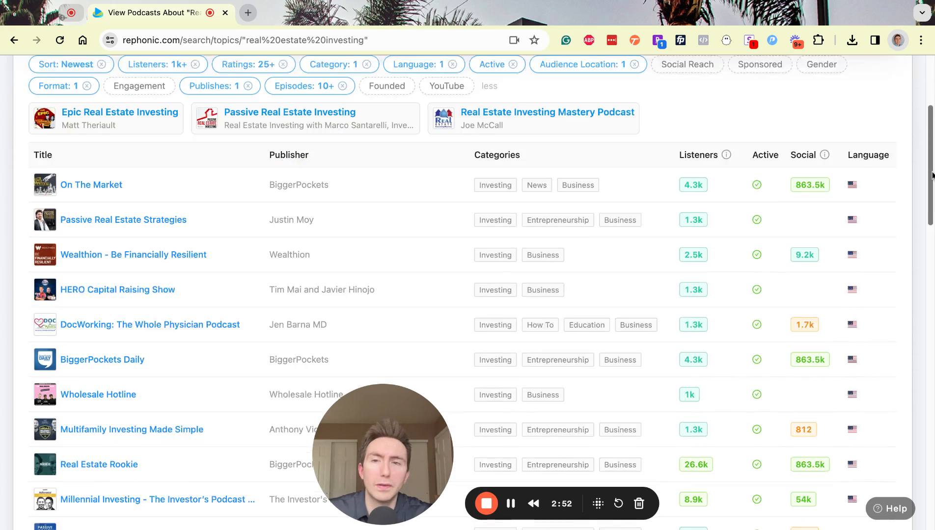
scroll(933, 175, down, 3)
scroll(933, 174, up, 7)
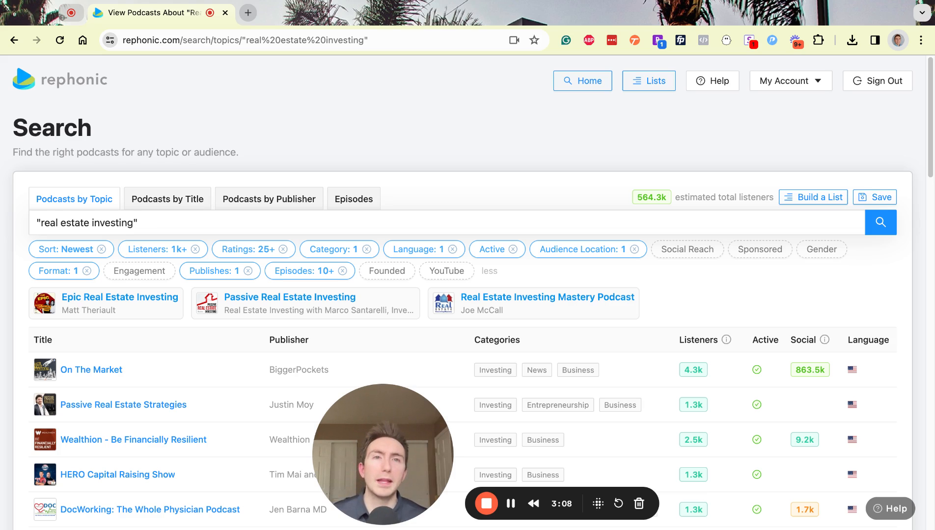
- Open the Passive Real Estate Strategies profile and review its 216 episodes
click(177, 411)
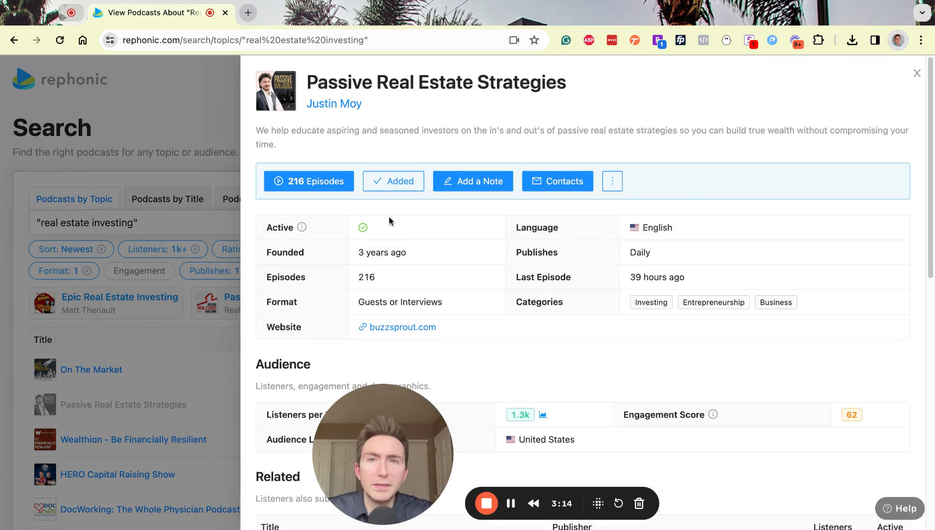
click(339, 181)
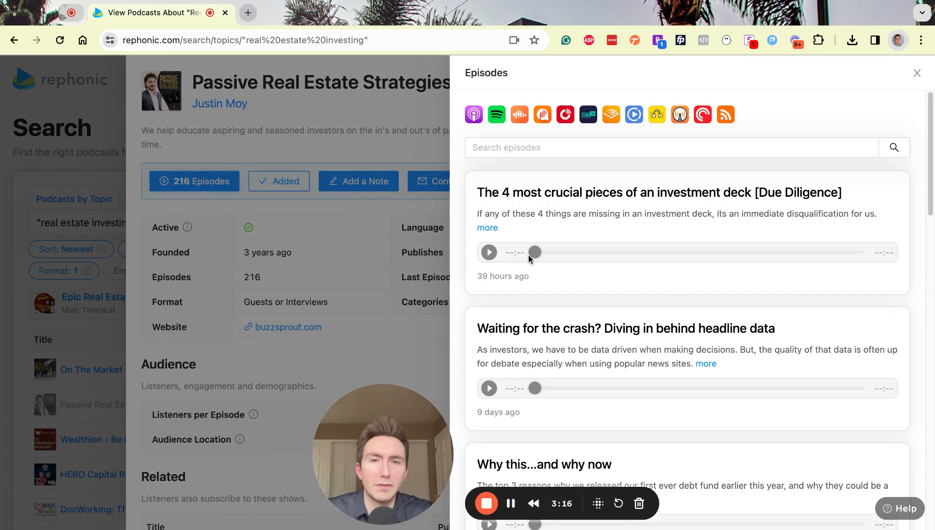
click(409, 242)
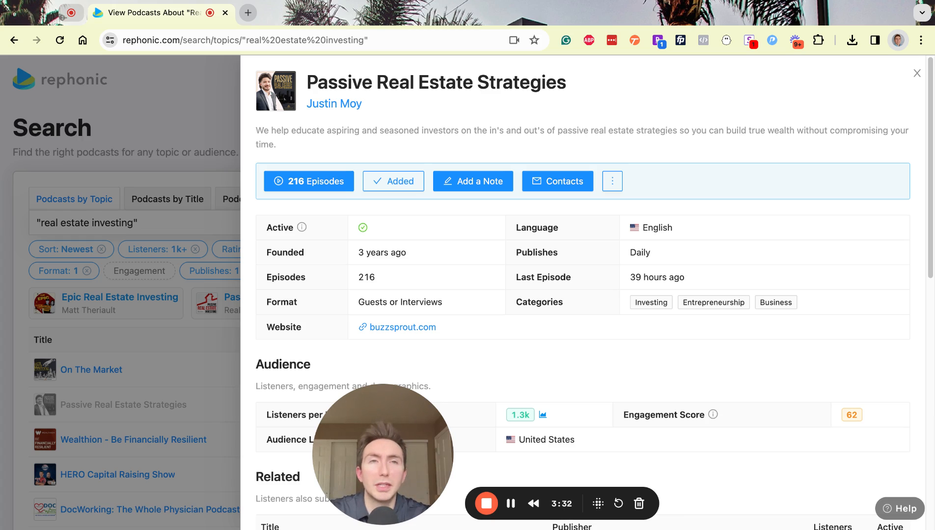
click(175, 333)
click(217, 272)
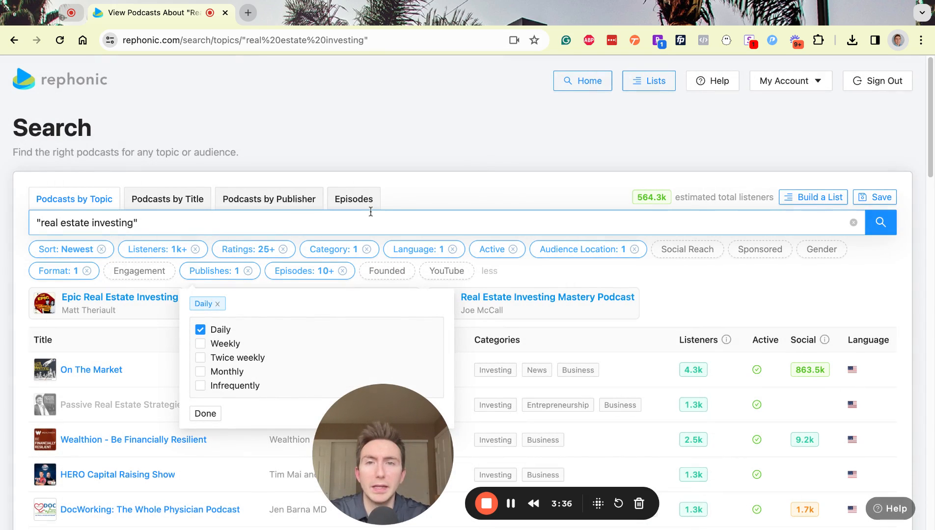
click(426, 195)
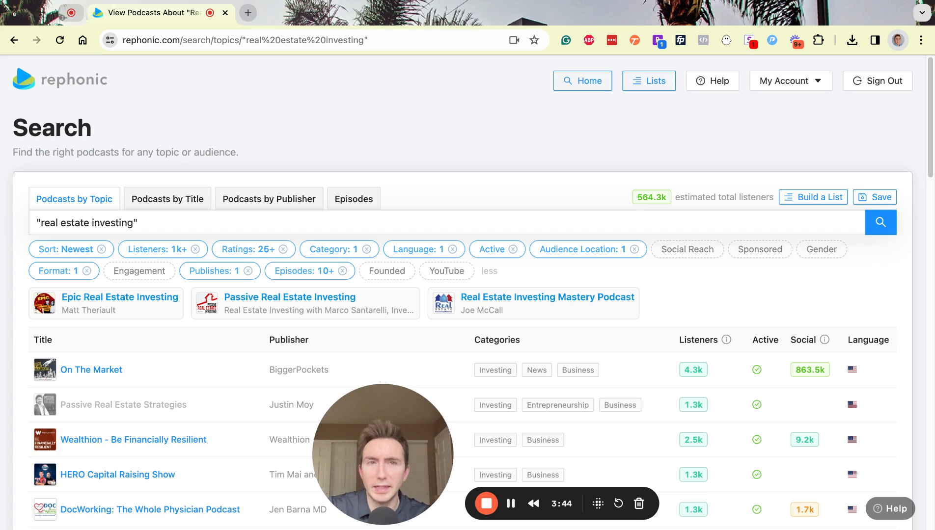
click(111, 408)
mouse_move(364, 252)
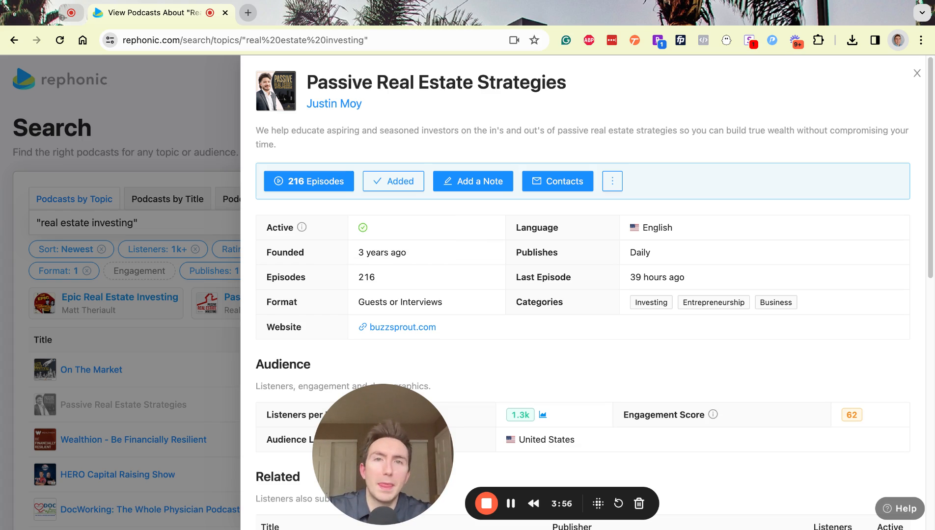
click(400, 186)
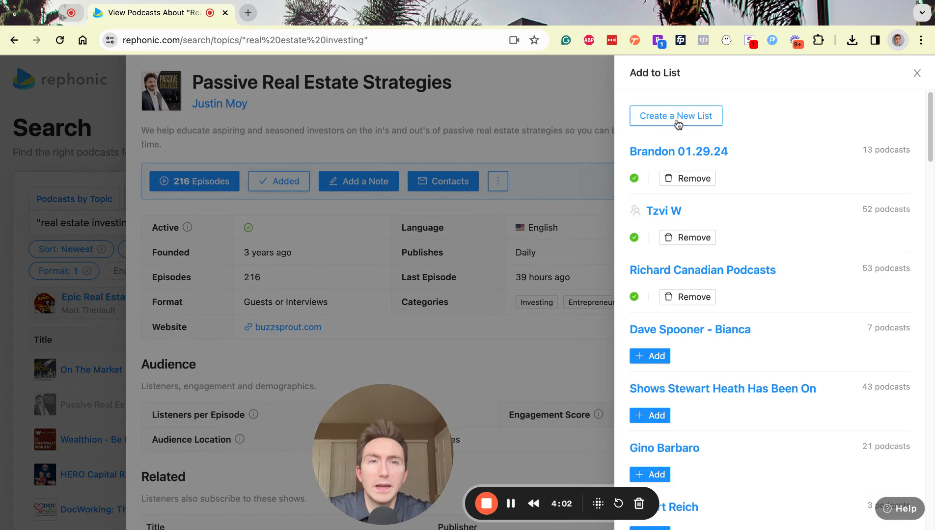
click(688, 118)
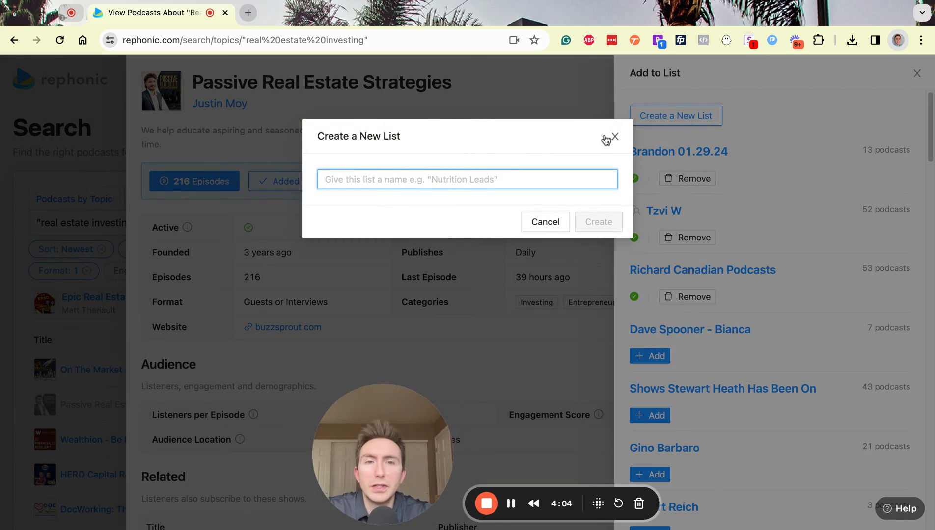
click(615, 137)
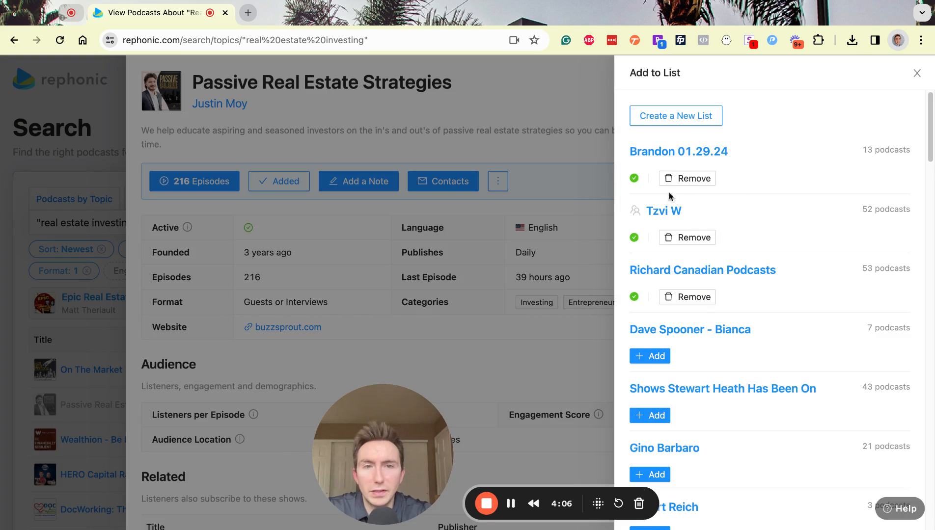
click(531, 122)
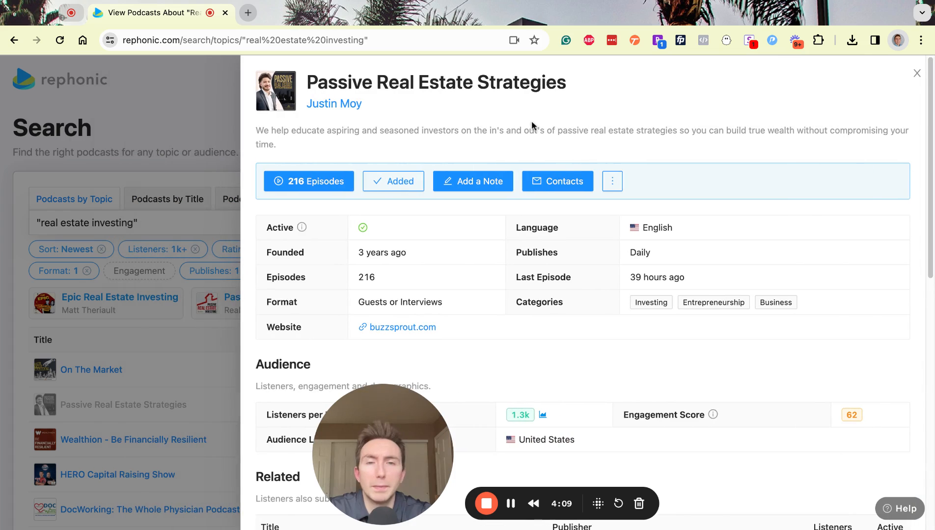
click(552, 183)
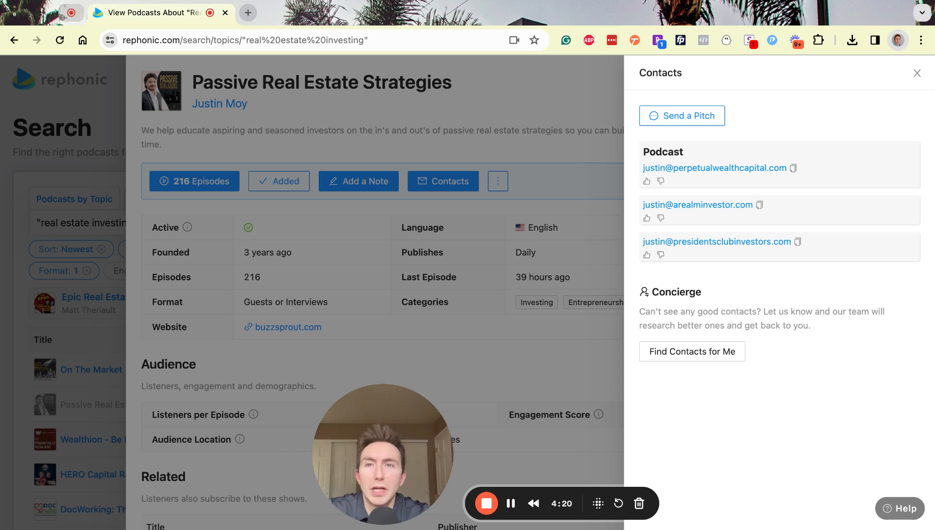
key(Escape)
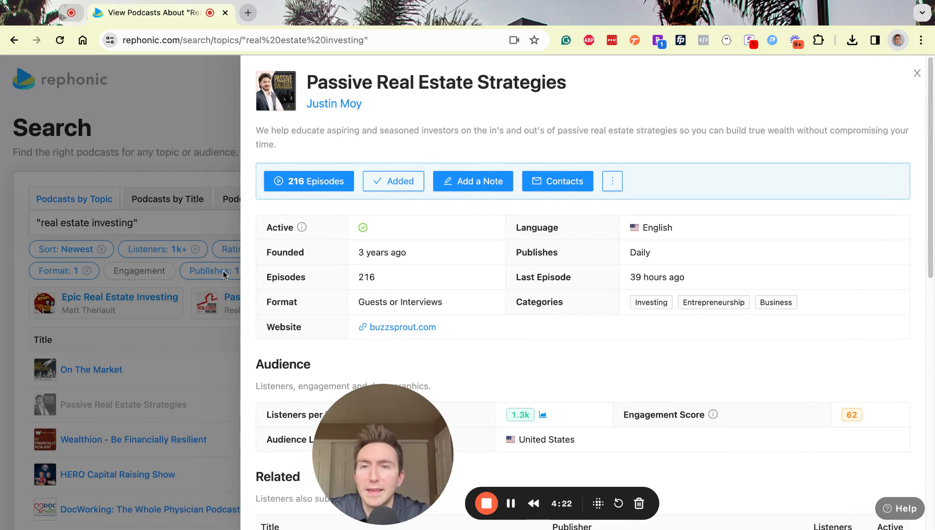
- From Build a List's Lists page, open the saved list of three Prospect podcasts
click(209, 310)
click(209, 311)
scroll(929, 137, down, 2)
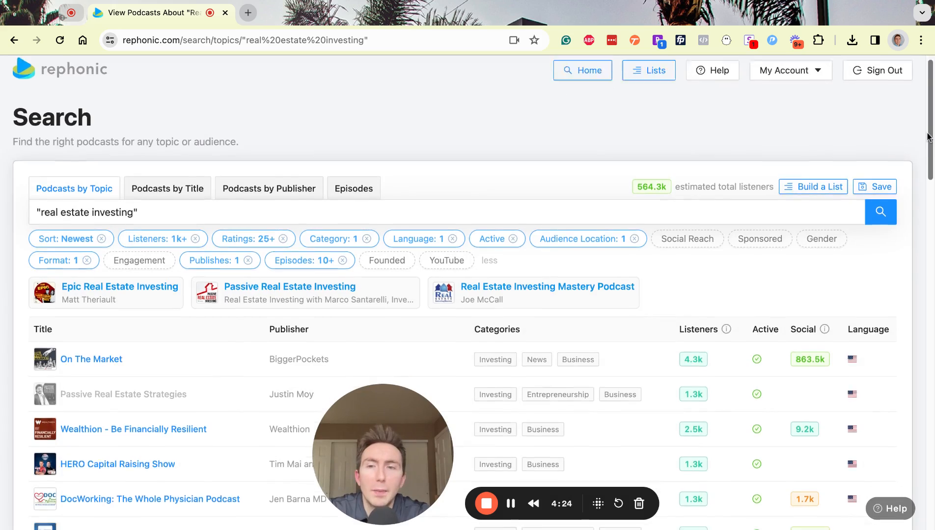
scroll(928, 137, down, 10)
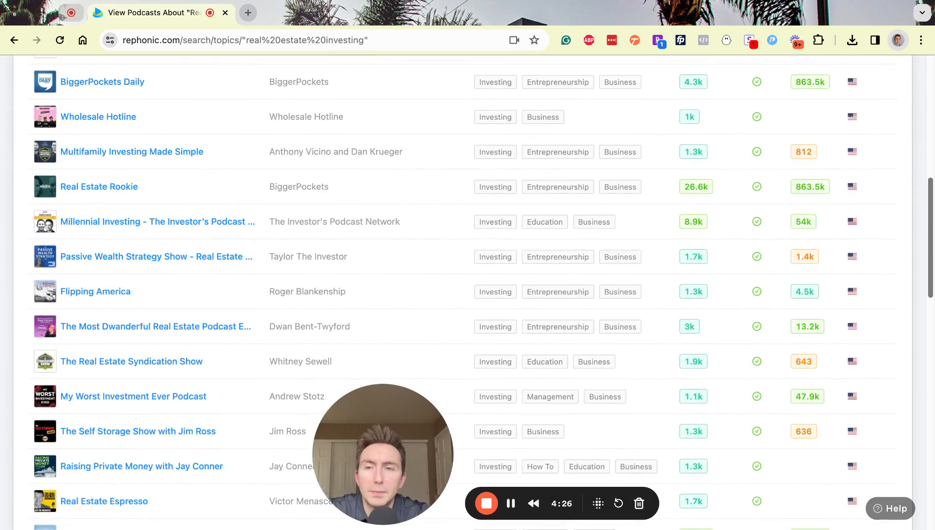
scroll(929, 138, up, 12)
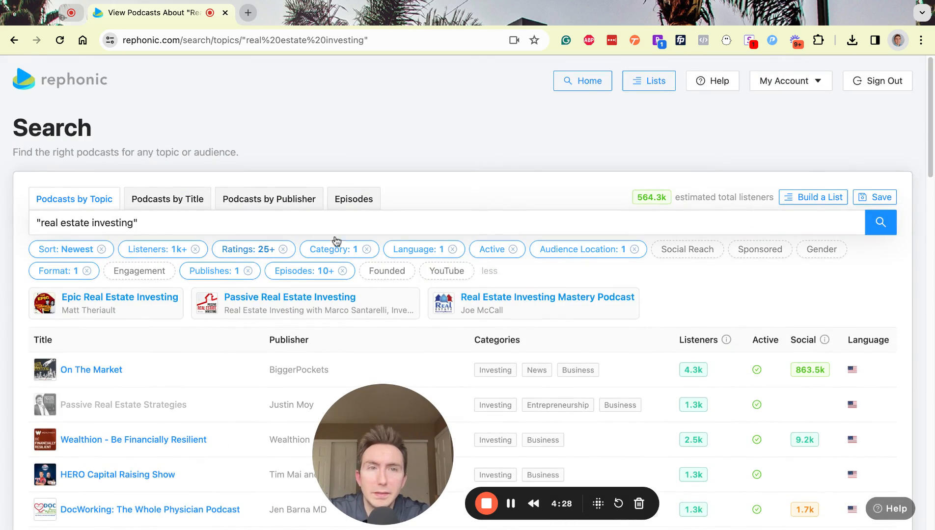
click(811, 203)
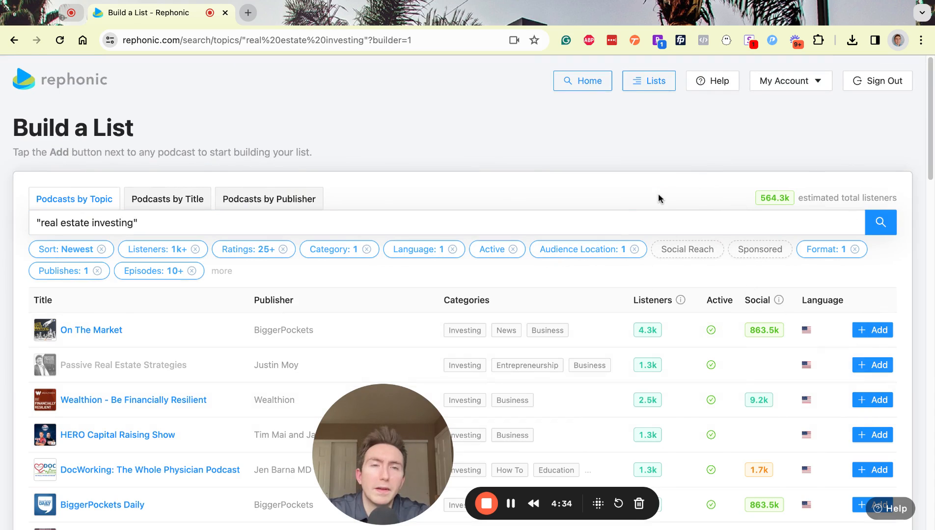
click(639, 82)
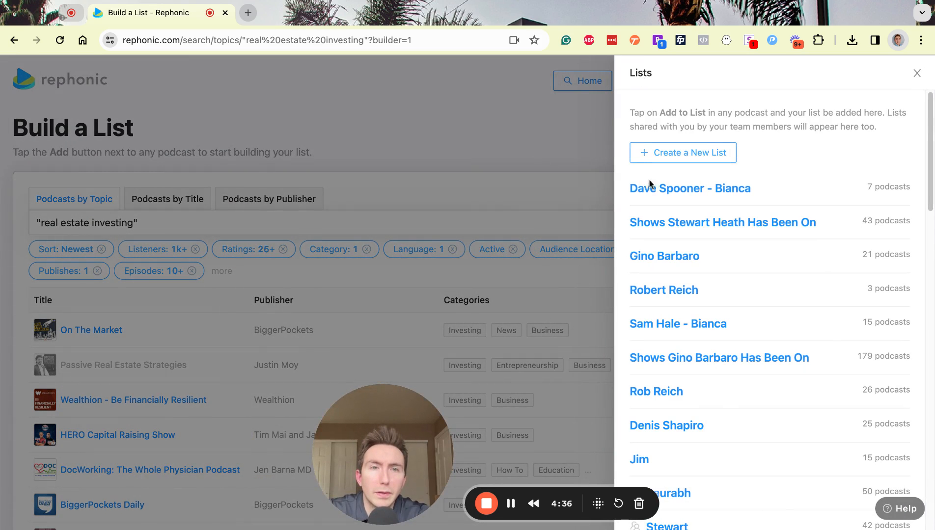
click(675, 293)
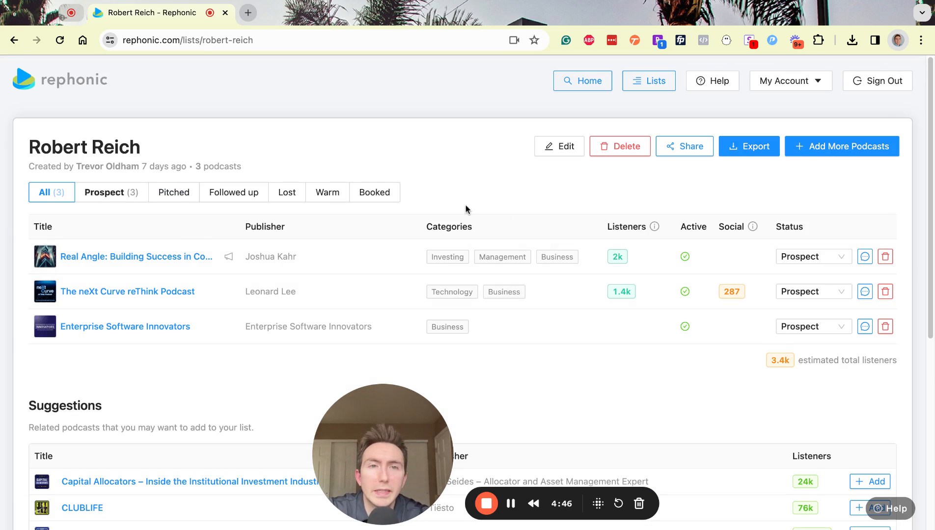
click(791, 255)
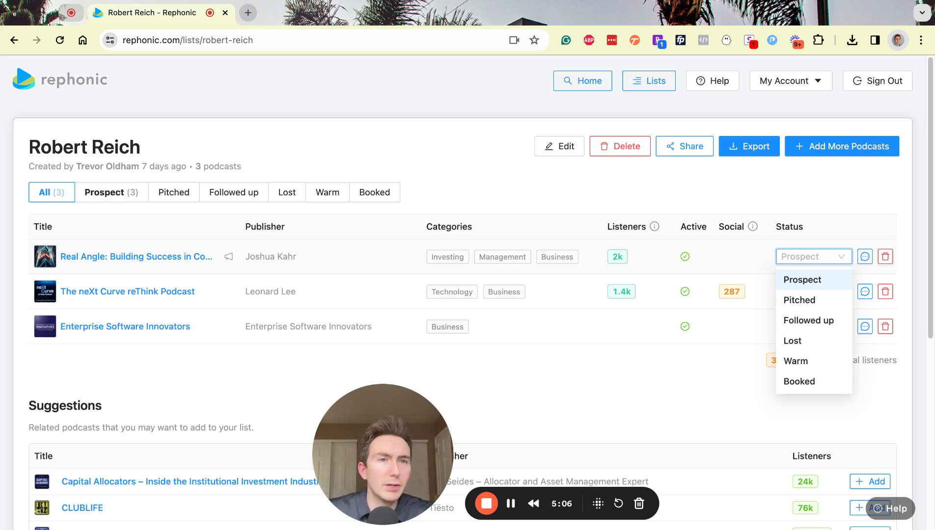
click(803, 280)
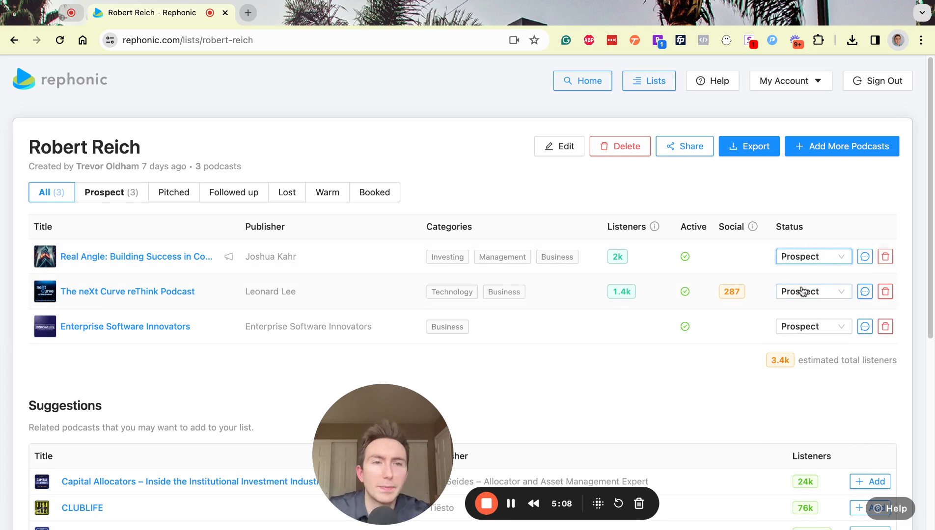
click(802, 261)
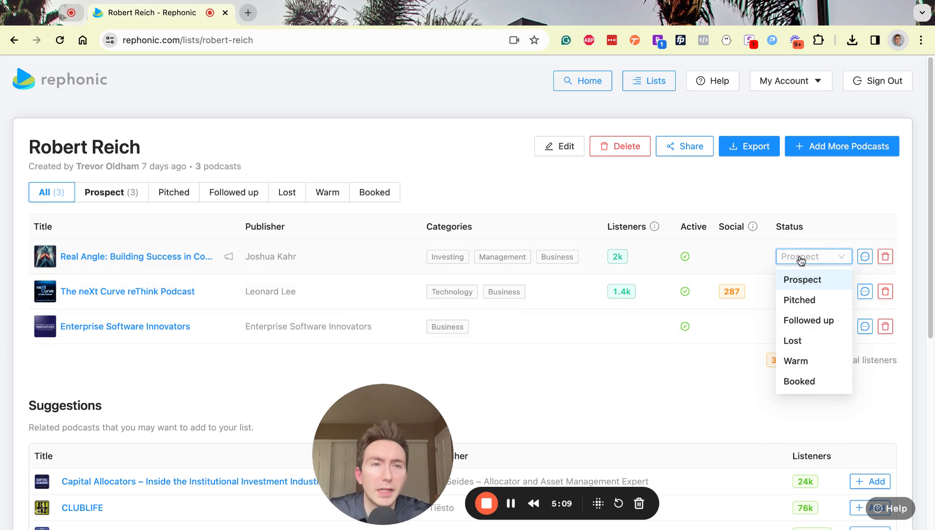
click(800, 298)
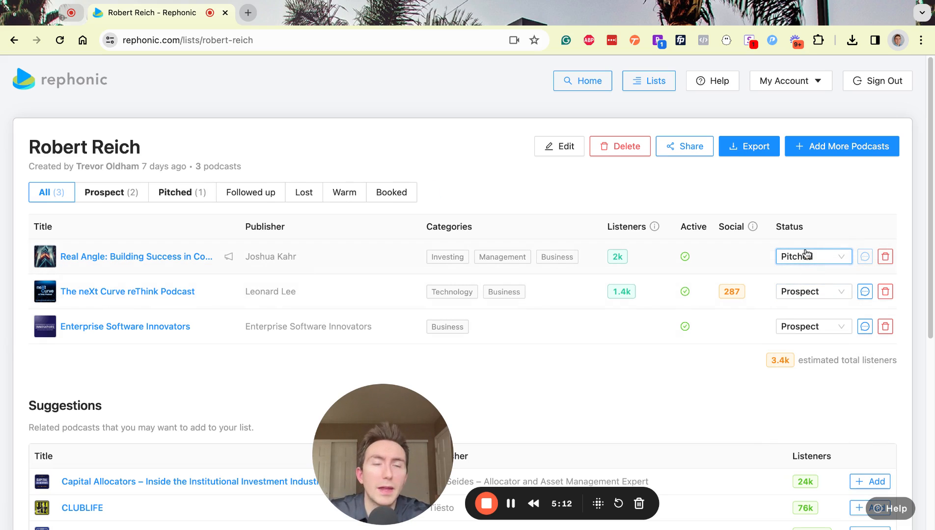
click(807, 256)
click(794, 321)
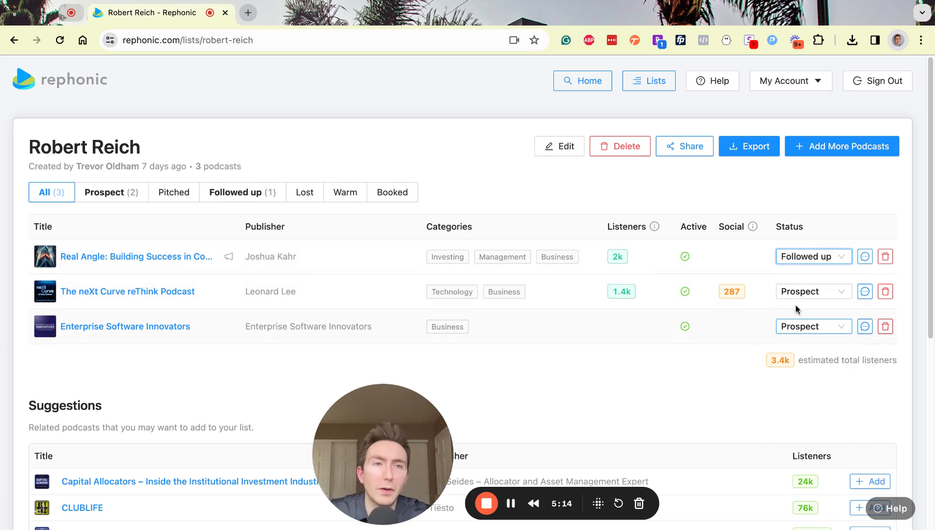
click(833, 255)
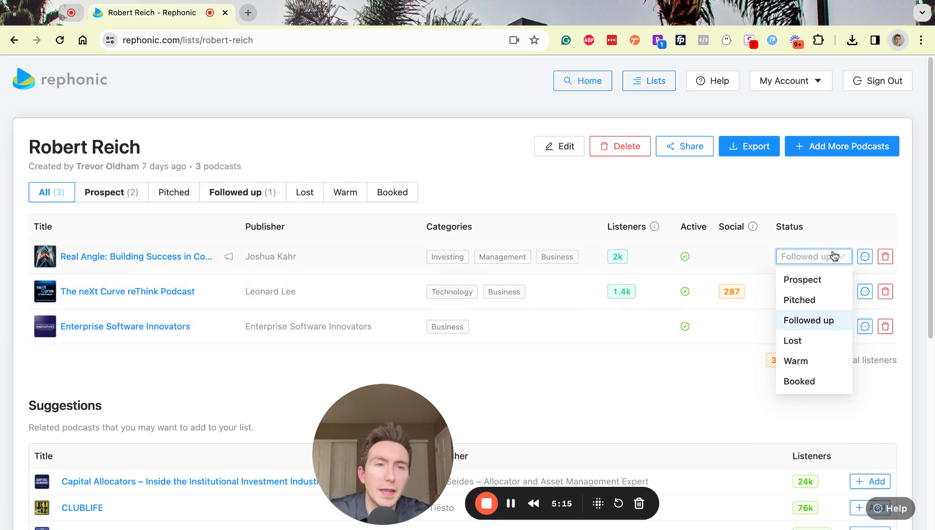
click(801, 359)
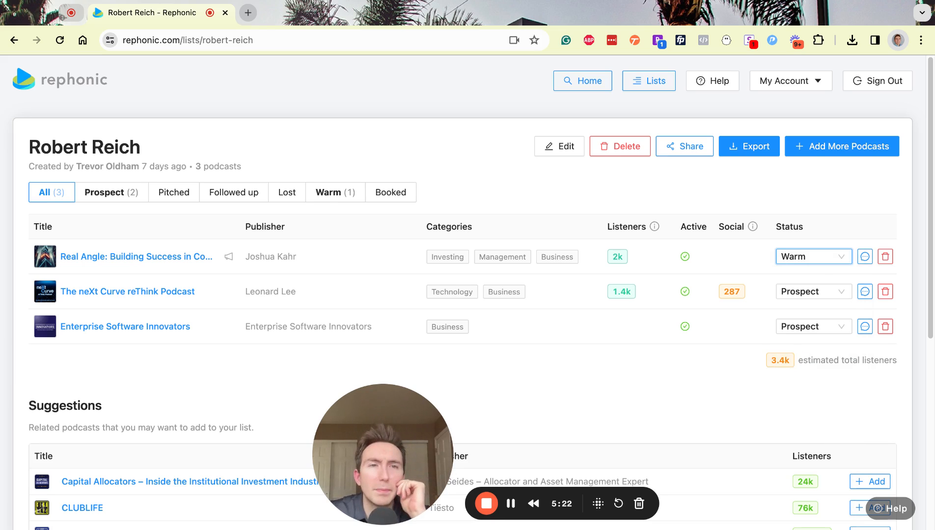
click(829, 260)
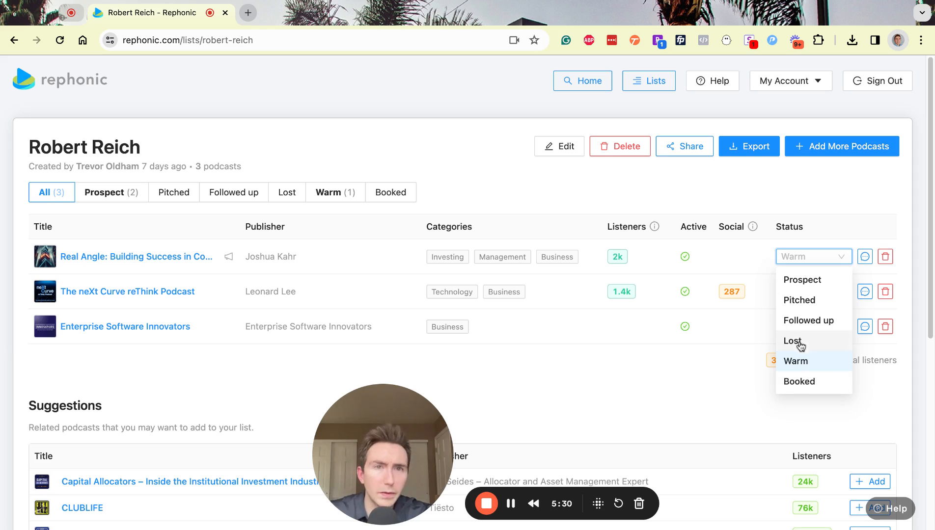
click(685, 193)
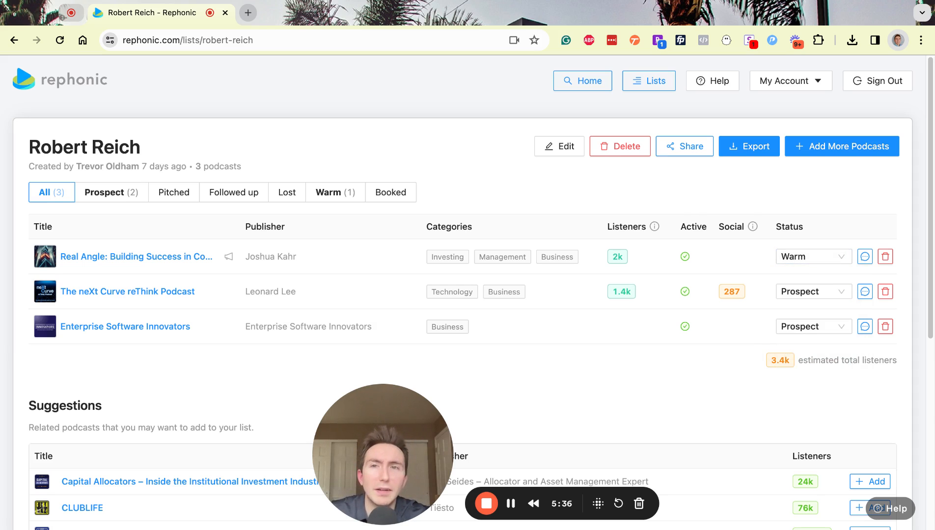
click(790, 261)
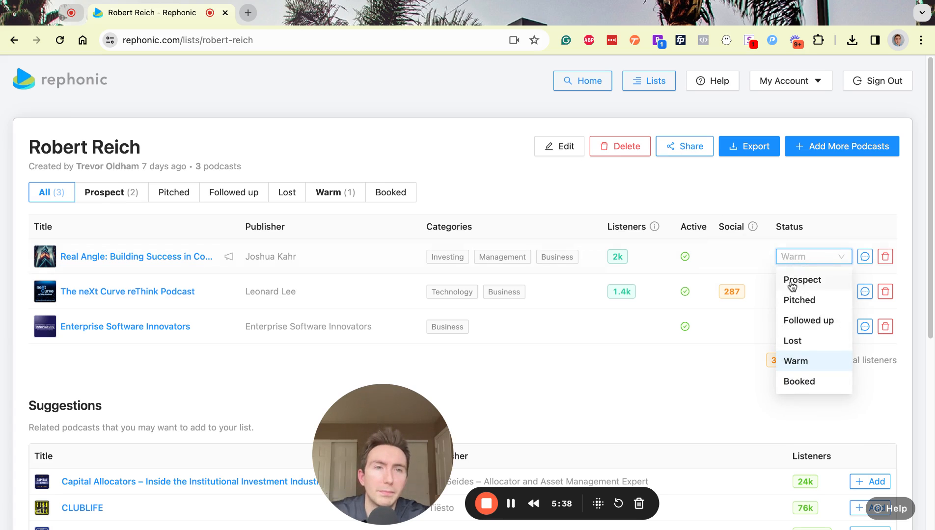
click(792, 280)
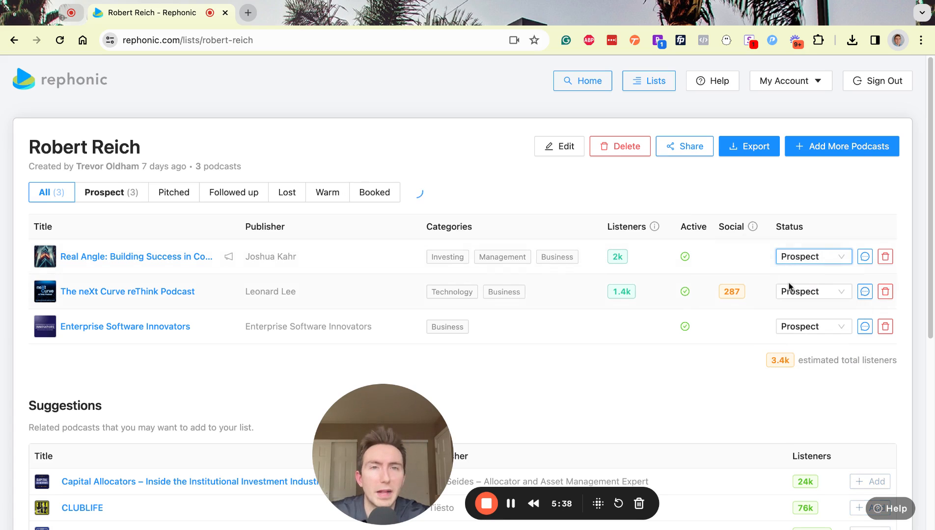
click(585, 82)
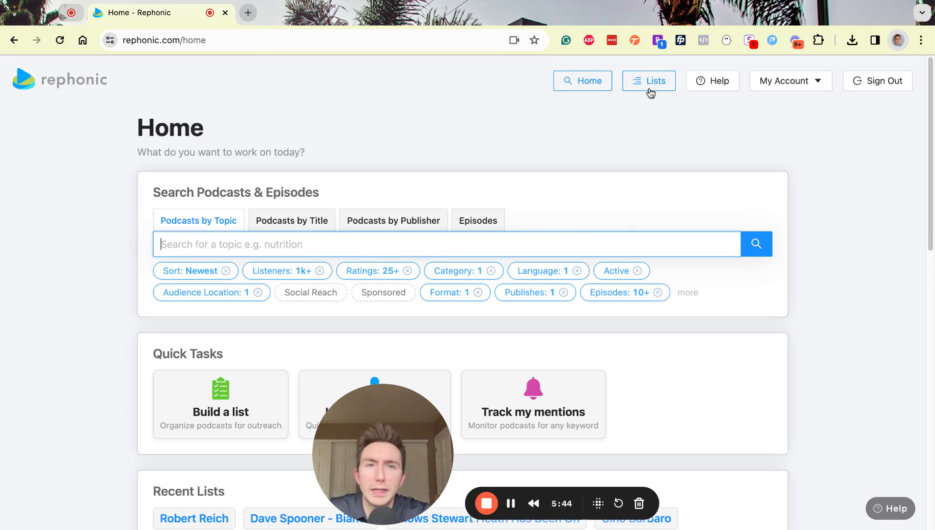
- Export the three-podcast list to a file, then go back to the Home page
click(651, 91)
click(664, 195)
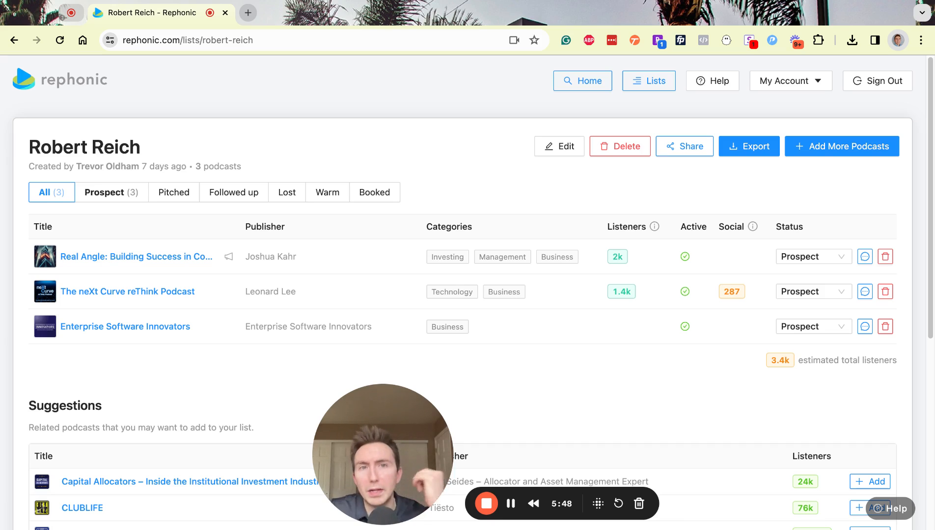
click(744, 156)
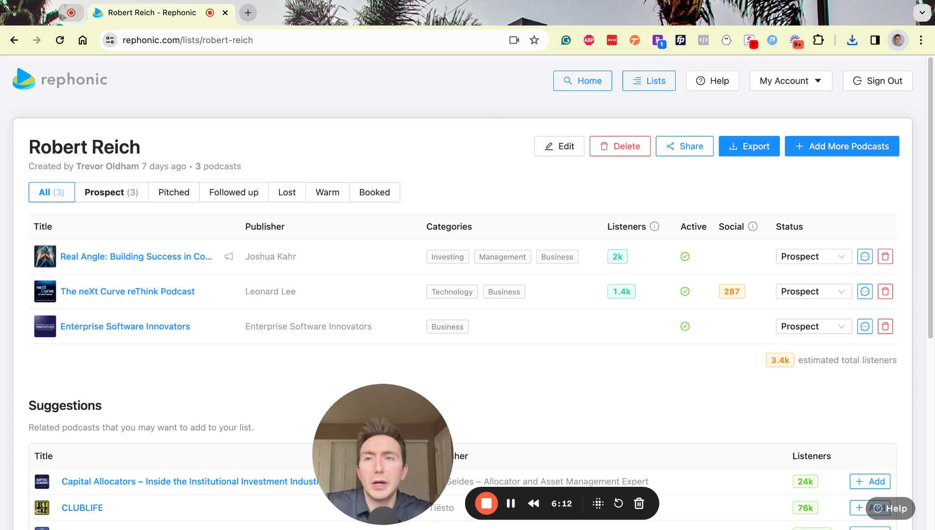
click(589, 80)
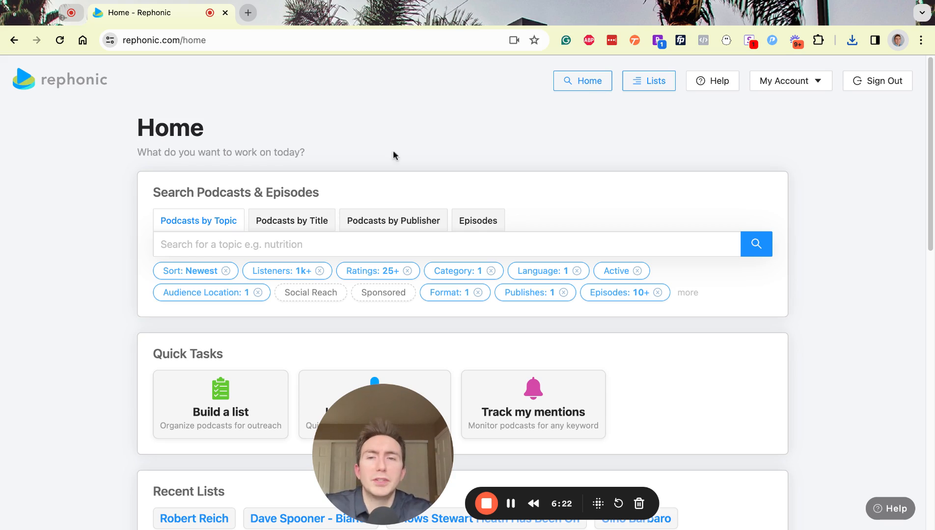
- Clear the Audience Location, Sort, Listeners and Ratings filters
click(258, 293)
click(225, 271)
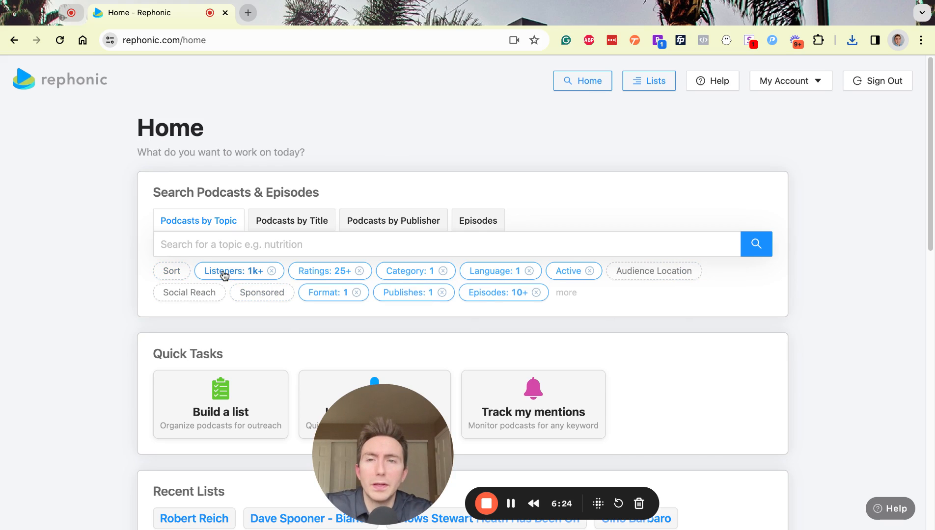
click(269, 276)
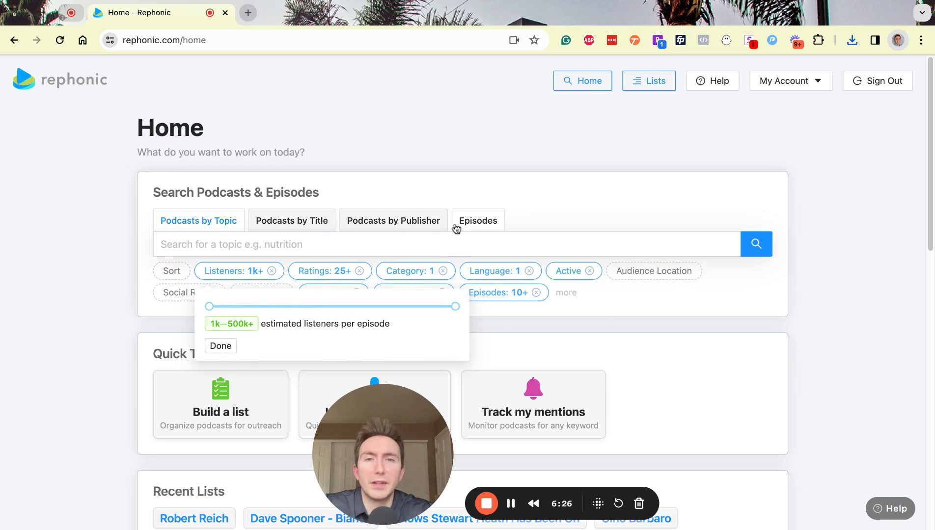
click(506, 191)
click(272, 271)
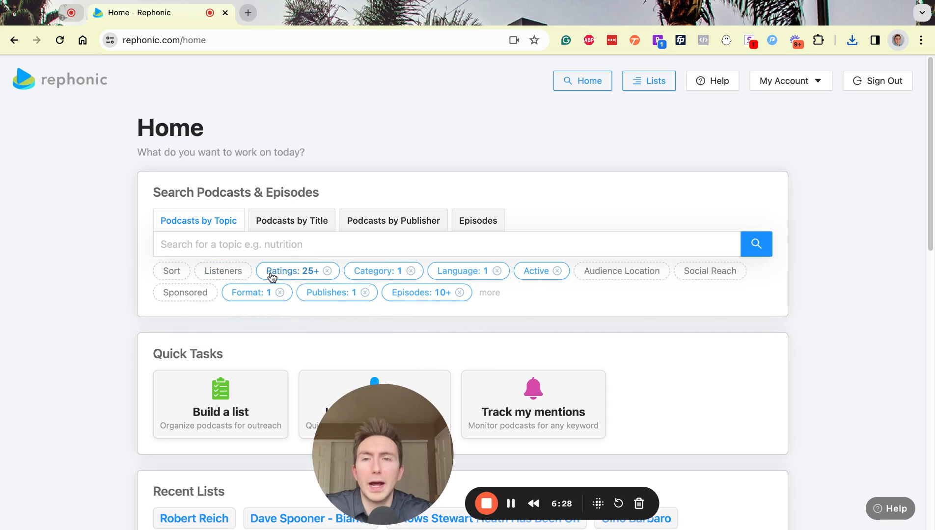
click(328, 272)
- Clear the Format, Publishes, Episodes, Category, Language and Active filters, then switch to Episodes search
click(282, 293)
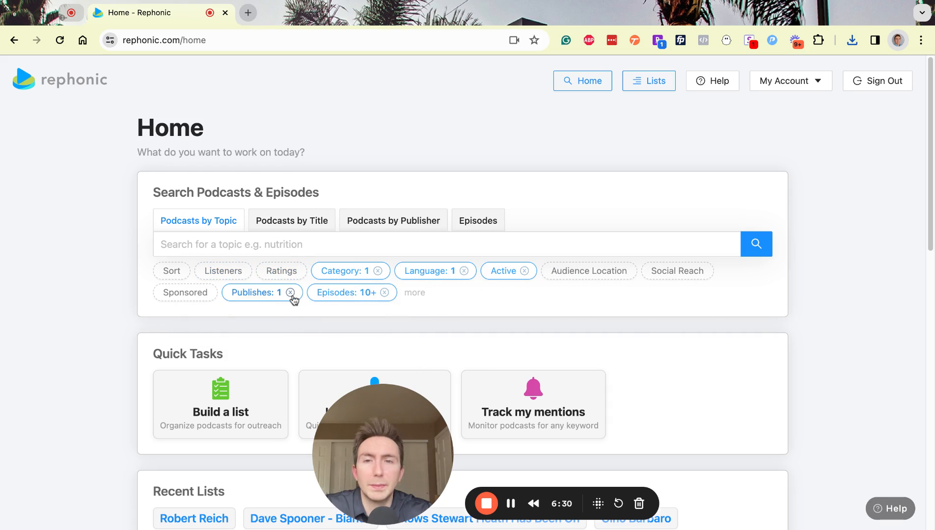
click(291, 294)
click(298, 293)
click(378, 272)
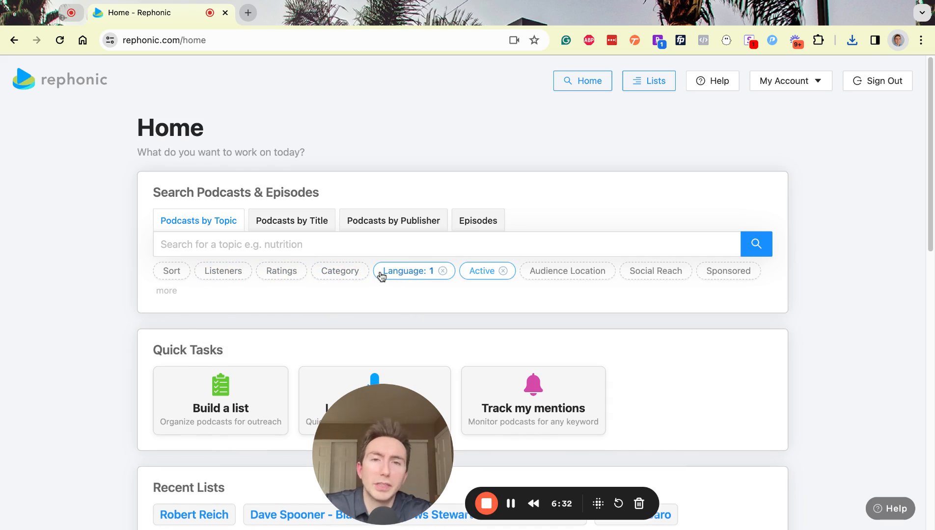
click(443, 272)
click(482, 271)
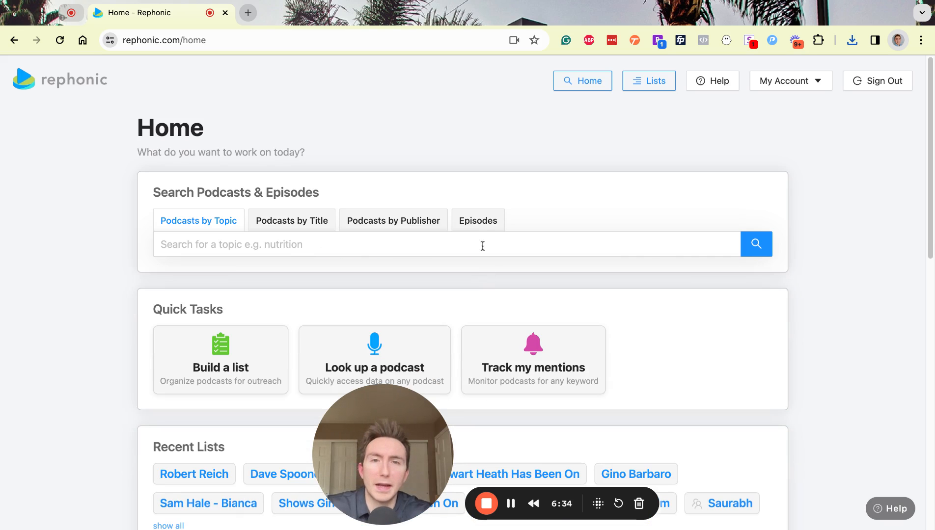
click(483, 244)
click(479, 229)
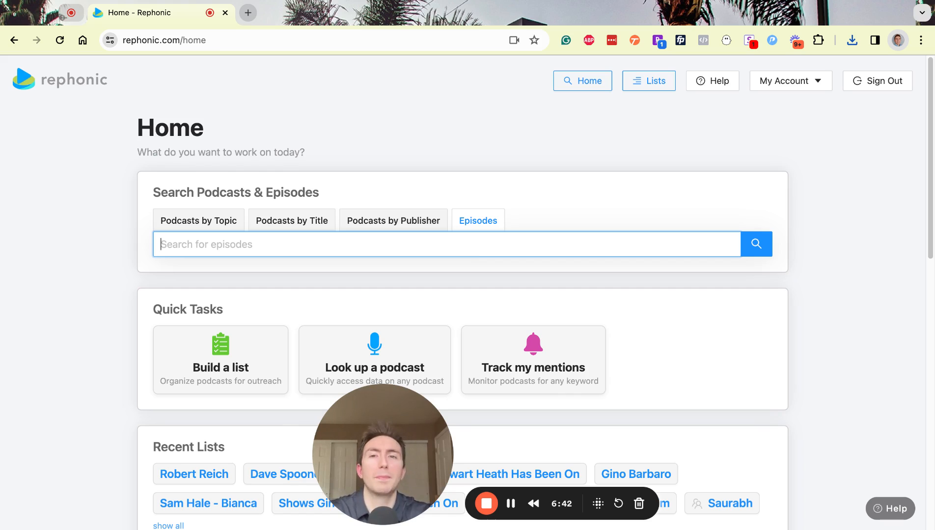
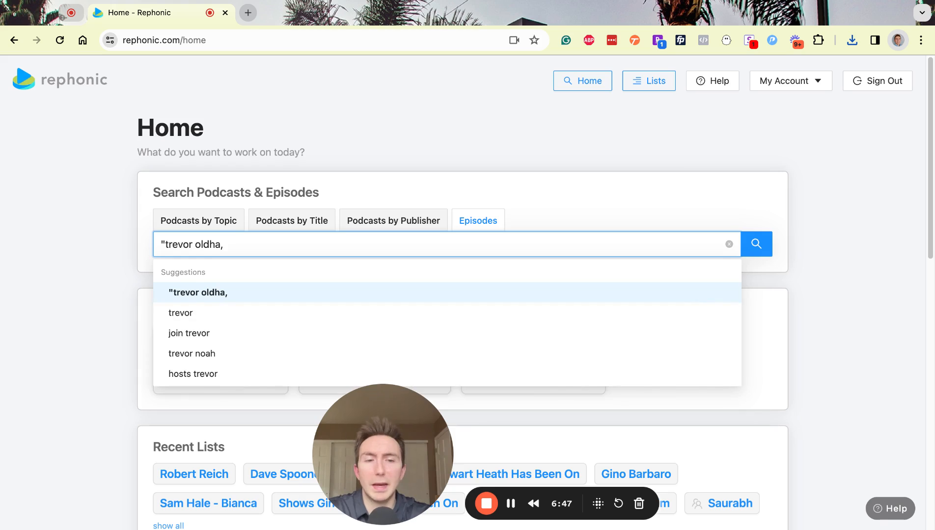
- Search episodes for the guest's full name in quotes
text(m")
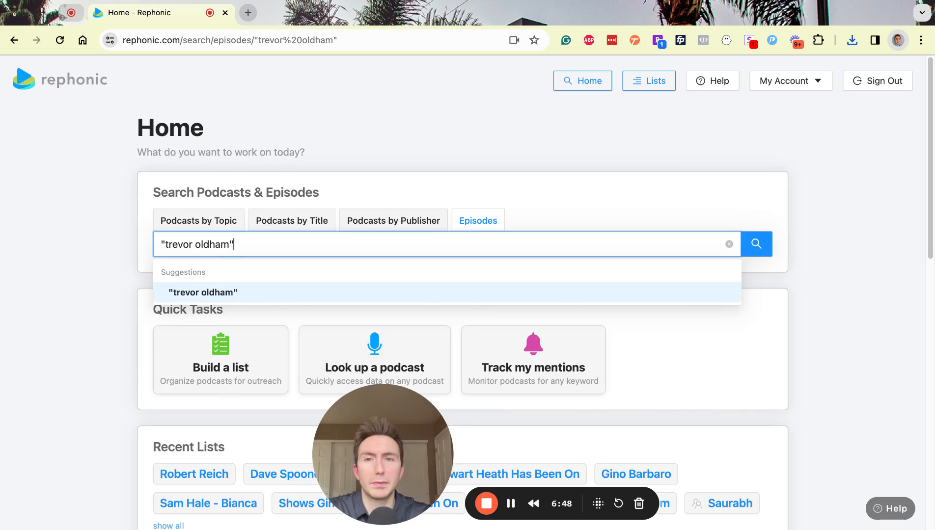
key(Return)
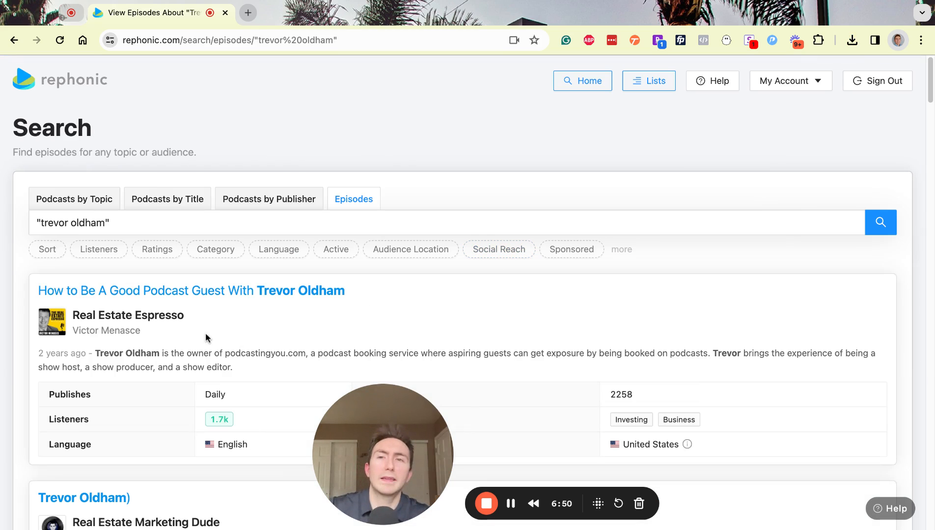
- Sort the guest's episode results by Newest
click(47, 250)
click(75, 292)
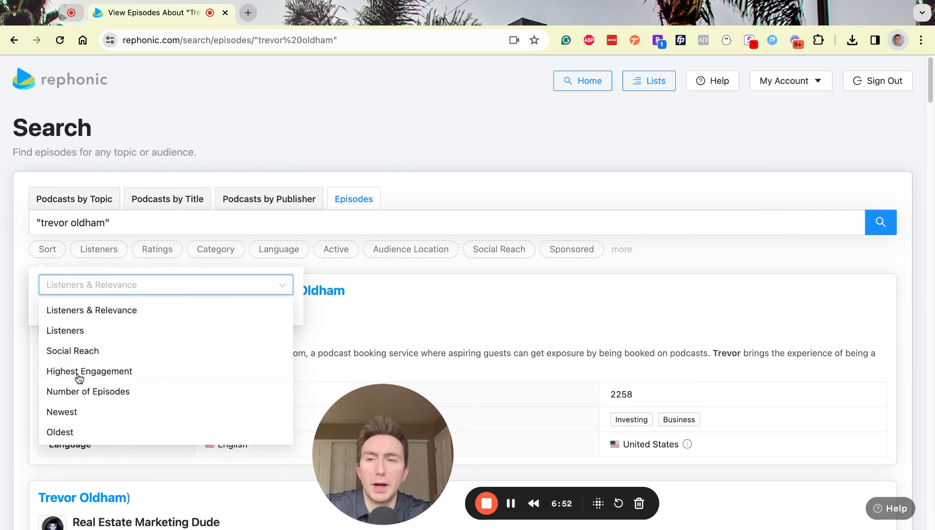
click(79, 411)
click(54, 310)
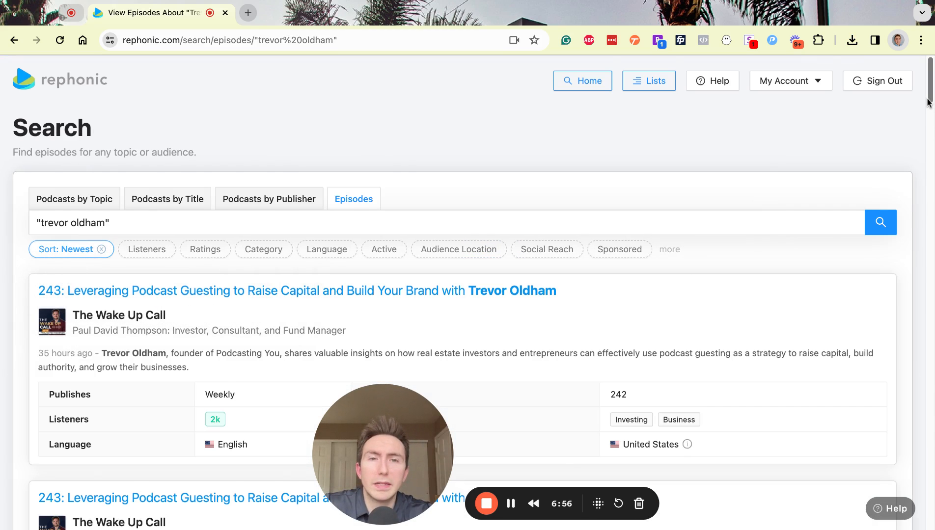
scroll(929, 102, down, 6)
scroll(929, 103, down, 6)
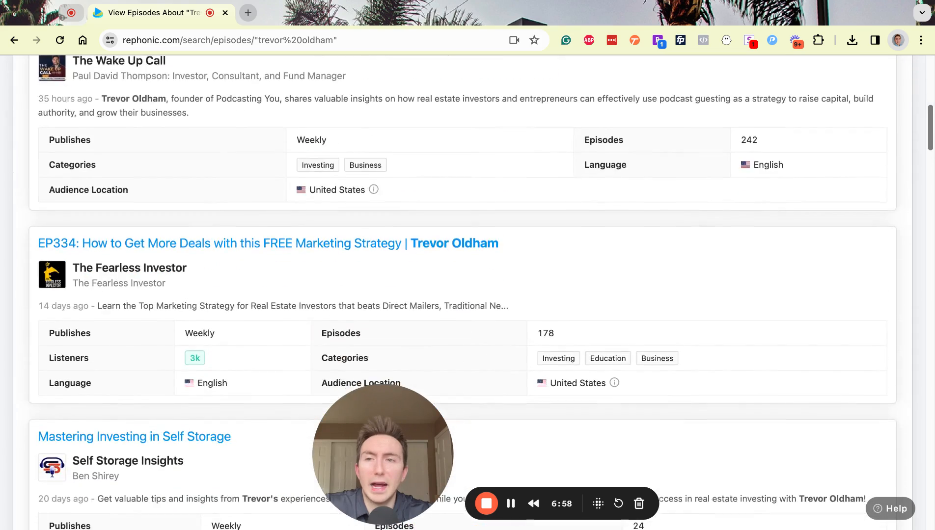
scroll(929, 103, up, 11)
scroll(555, 172, up, 1)
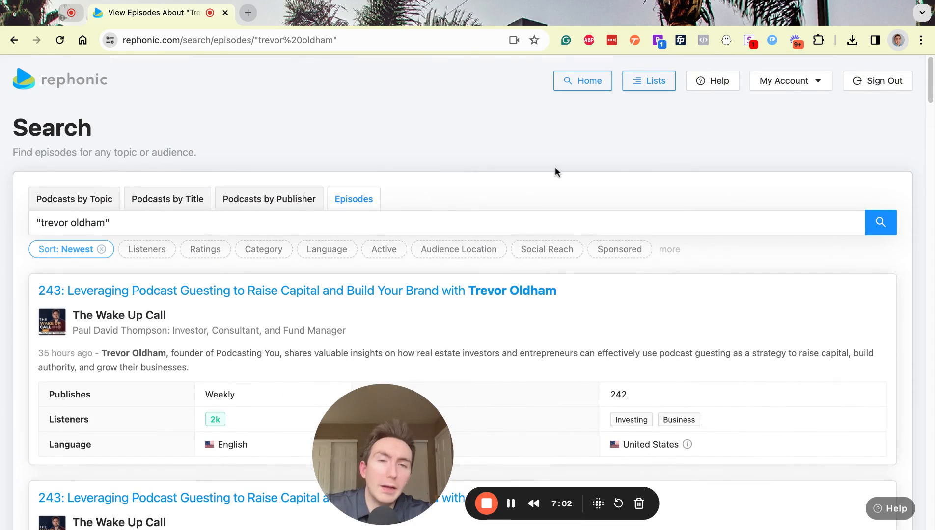
click(493, 291)
click(357, 234)
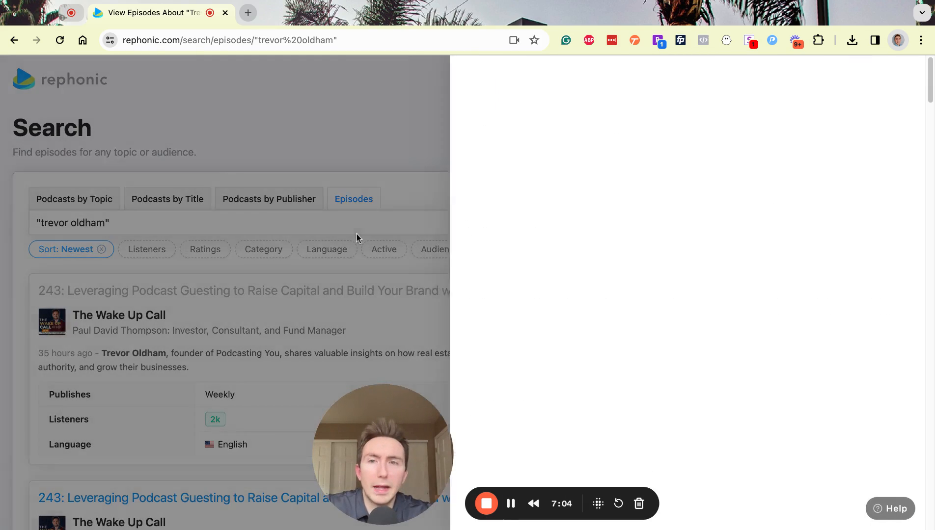
click(162, 315)
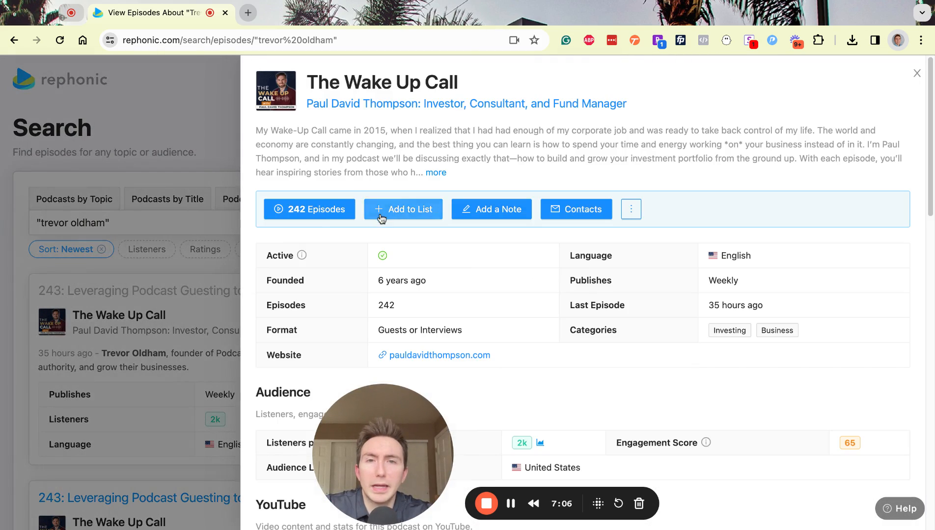
click(382, 215)
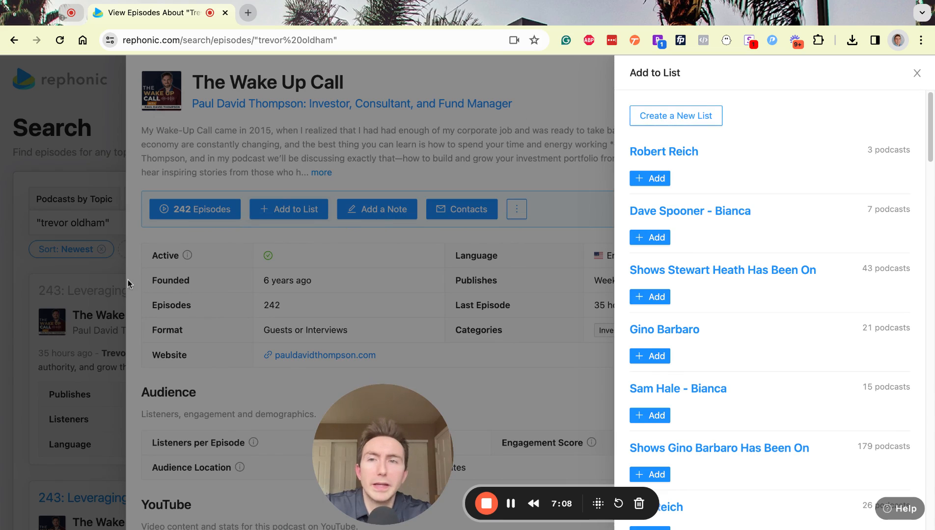
click(97, 288)
click(96, 289)
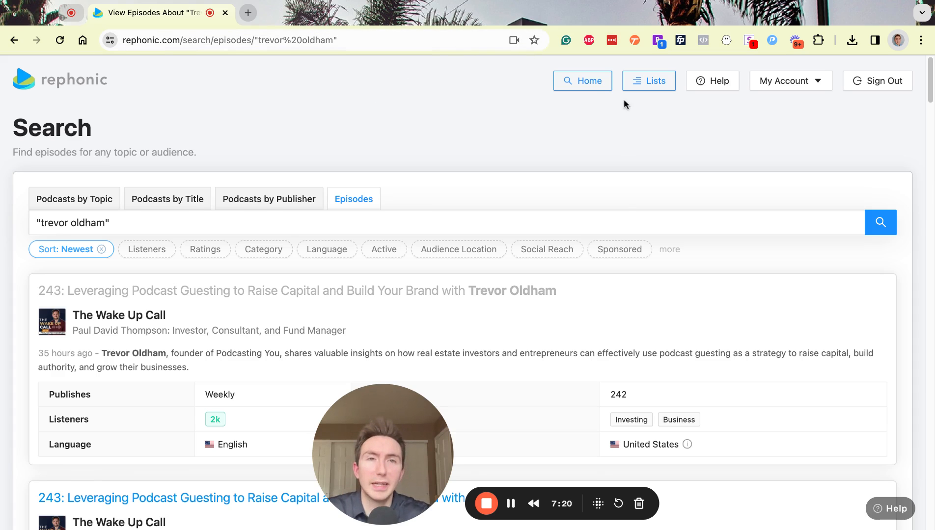
click(648, 90)
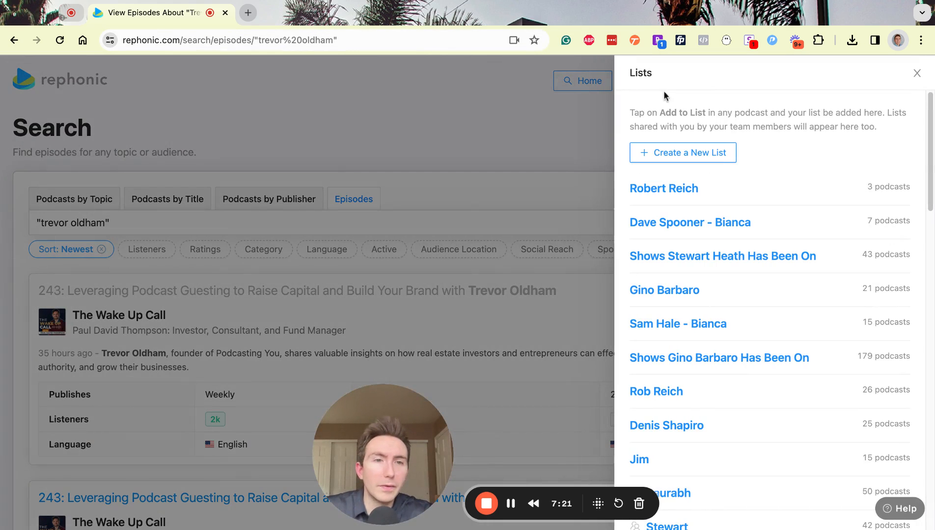
triple_click(848, 356)
click(844, 358)
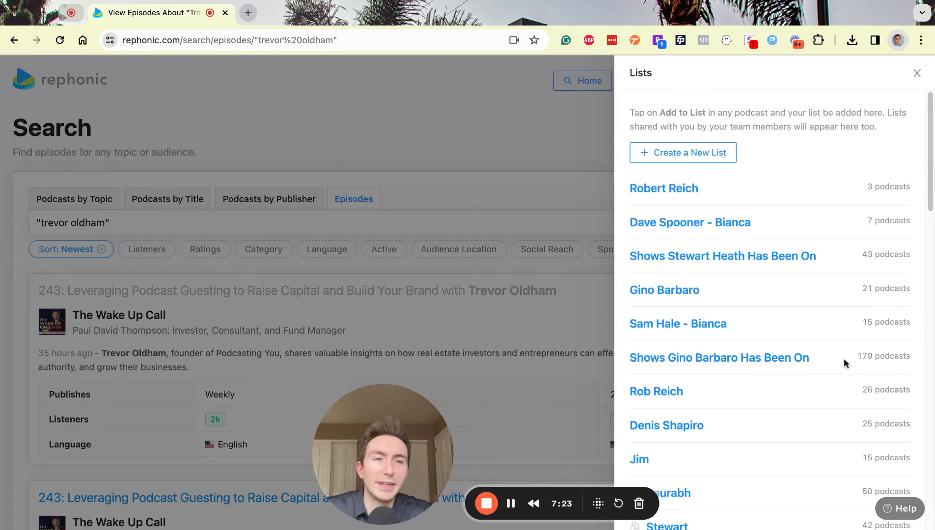
click(523, 106)
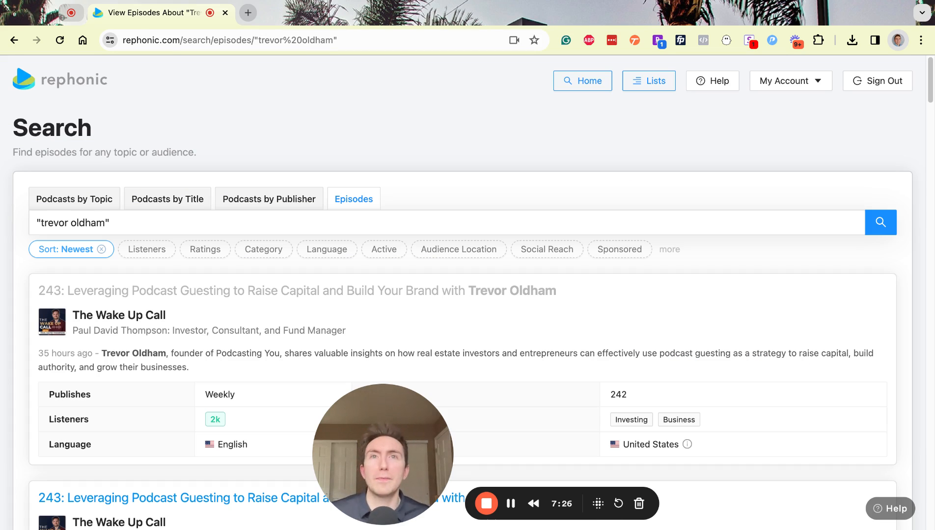